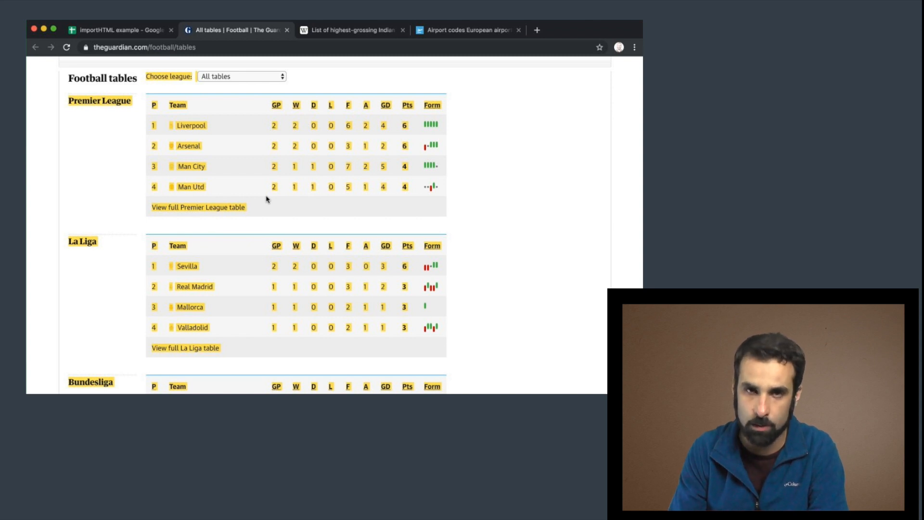
Start an IMPORTHTML formula in cell A1 of the spreadsheet.
{"action": "left_click", "coordinate": [273, 230]}
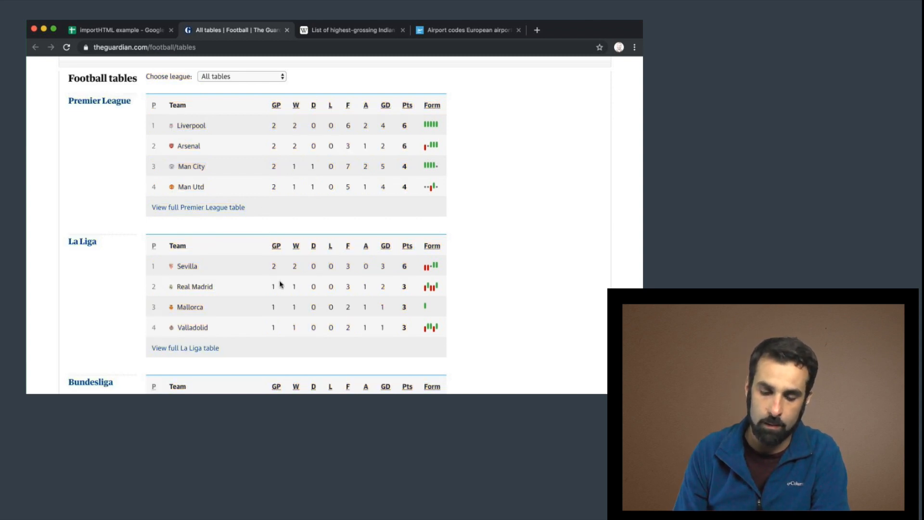
{"action": "scroll", "coordinate": [279, 284], "scroll_direction": "down", "scroll_amount": 2}
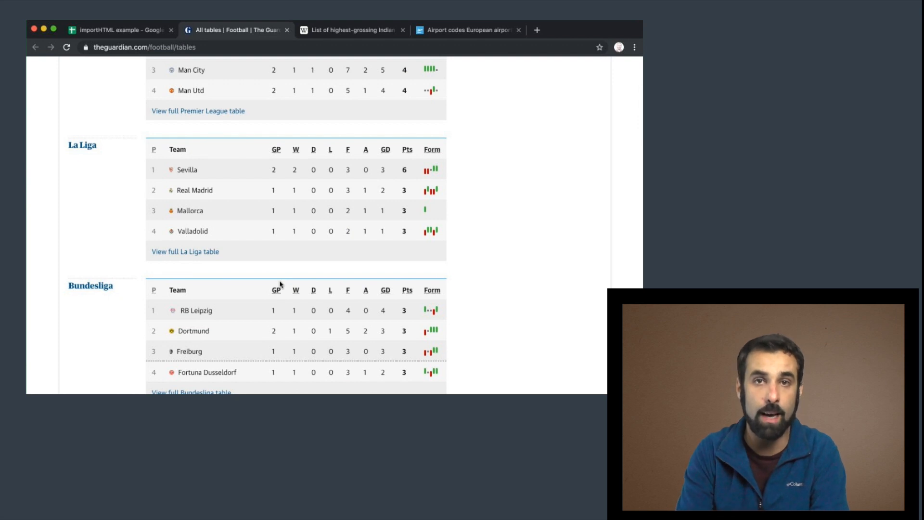
{"action": "scroll", "coordinate": [269, 231], "scroll_direction": "up", "scroll_amount": 5}
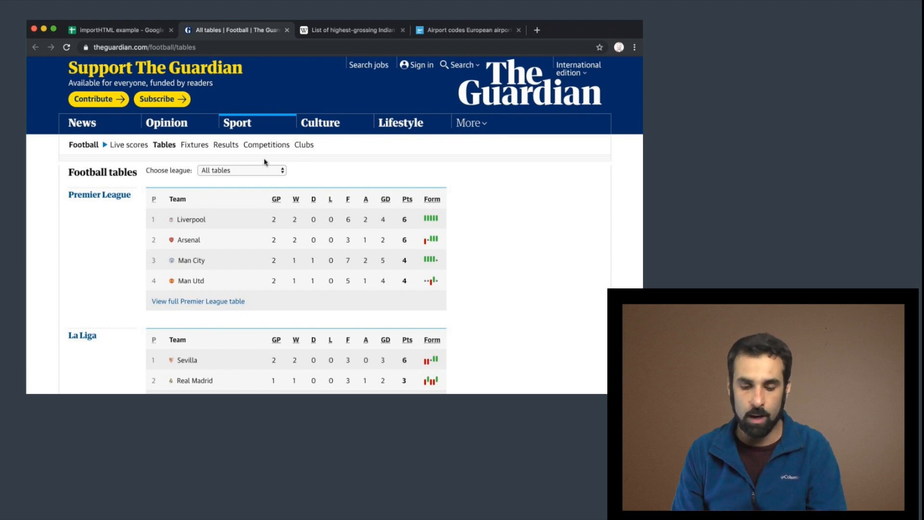
{"action": "left_click", "coordinate": [123, 30]}
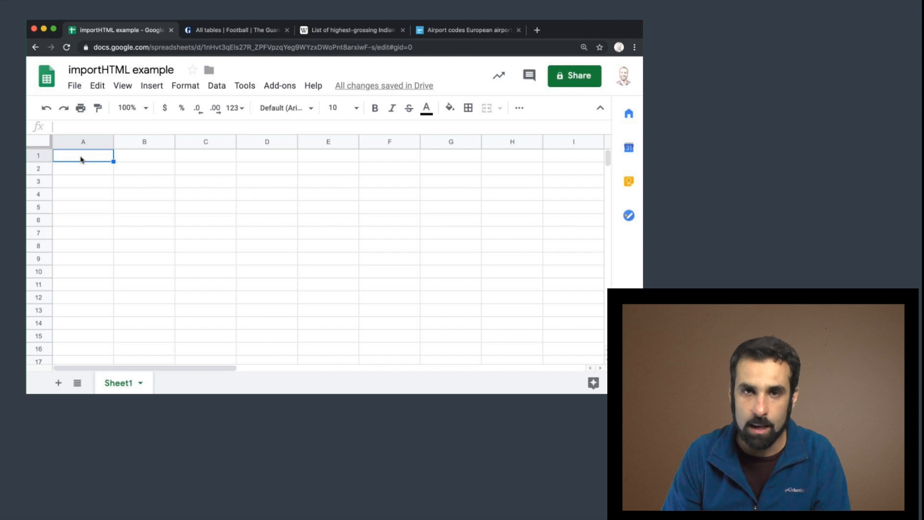
{"action": "type", "text": "="}
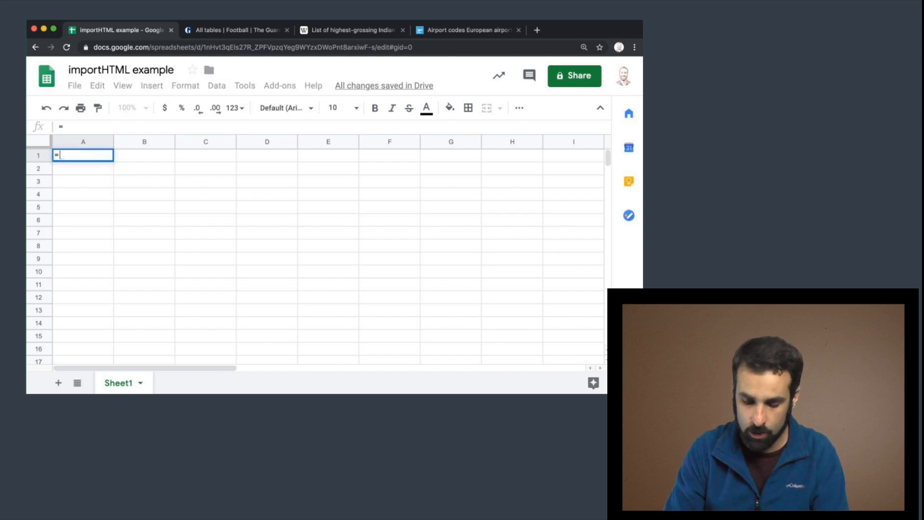
{"action": "type", "text": "importHTML"}
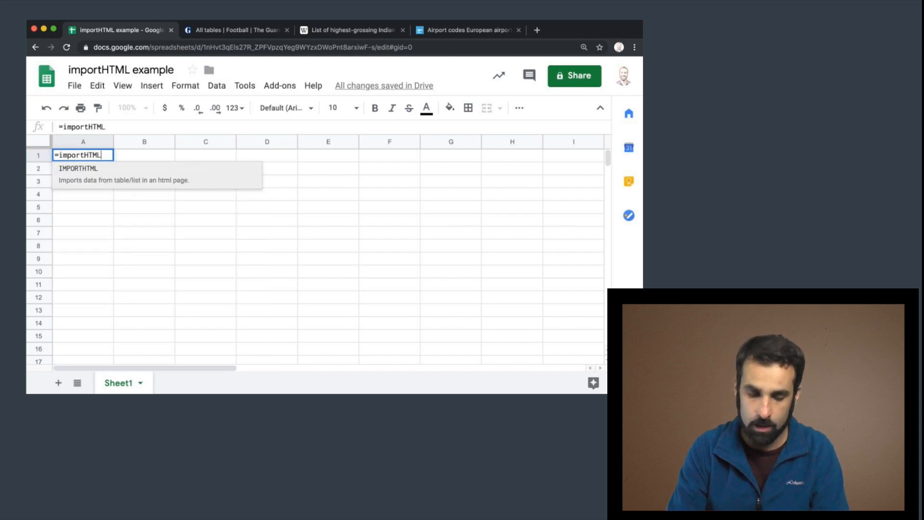
{"action": "type", "text": "("}
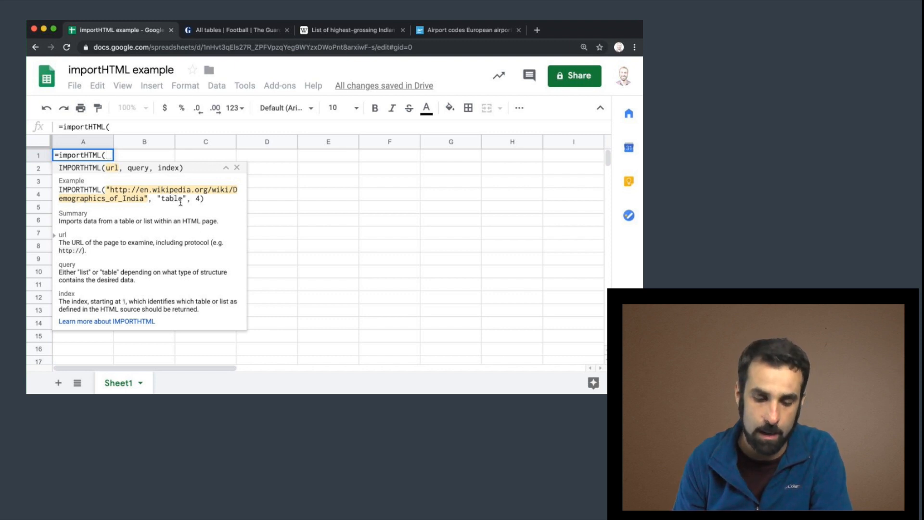
Examine the league tables on the Guardian football tables page.
{"action": "double_click", "coordinate": [197, 198]}
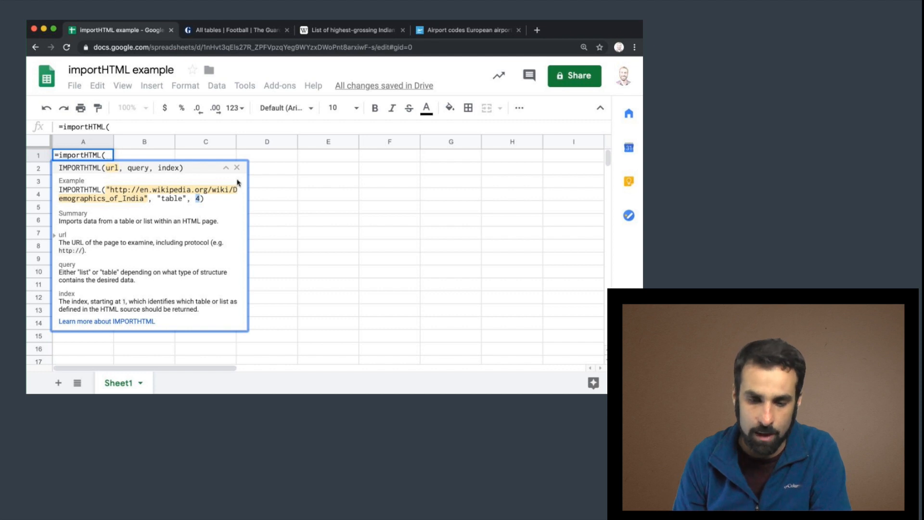
{"action": "left_click", "coordinate": [235, 30]}
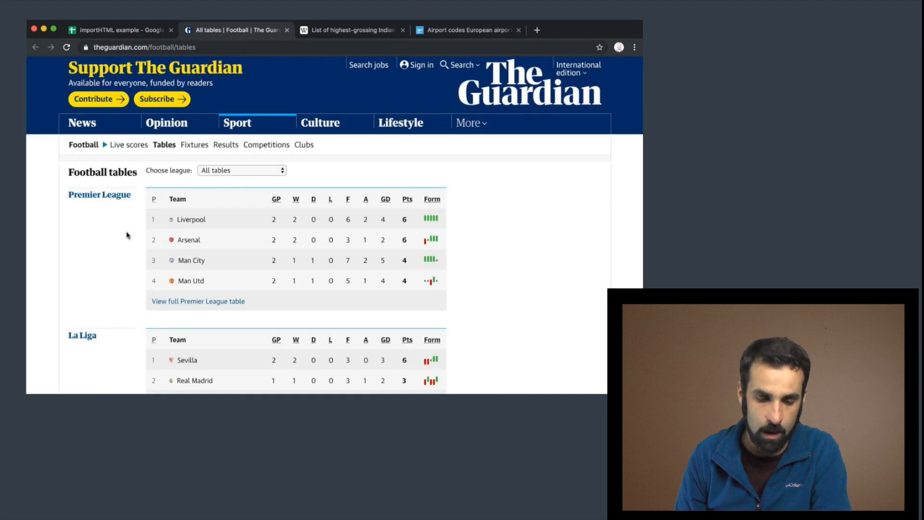
{"action": "scroll", "coordinate": [107, 234], "scroll_direction": "down", "scroll_amount": 2}
{"action": "scroll", "coordinate": [107, 234], "scroll_direction": "down", "scroll_amount": 8}
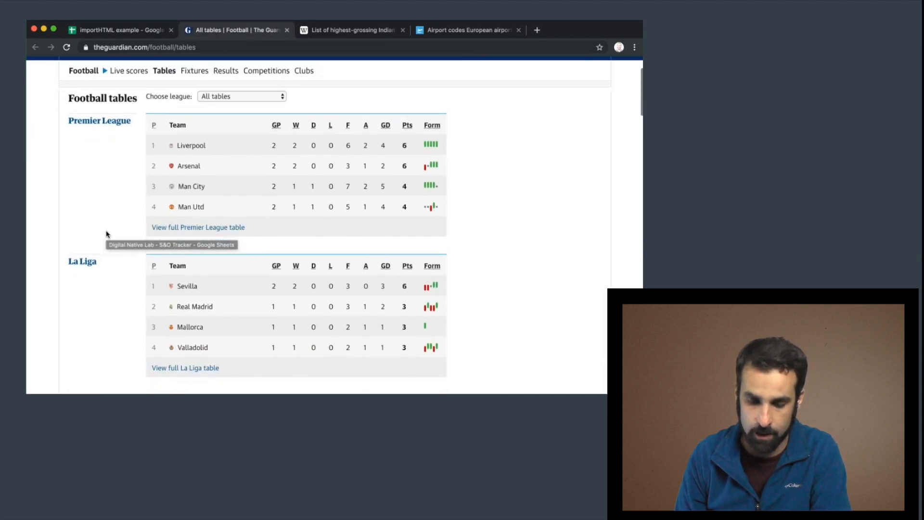
{"action": "scroll", "coordinate": [167, 301], "scroll_direction": "down", "scroll_amount": 12}
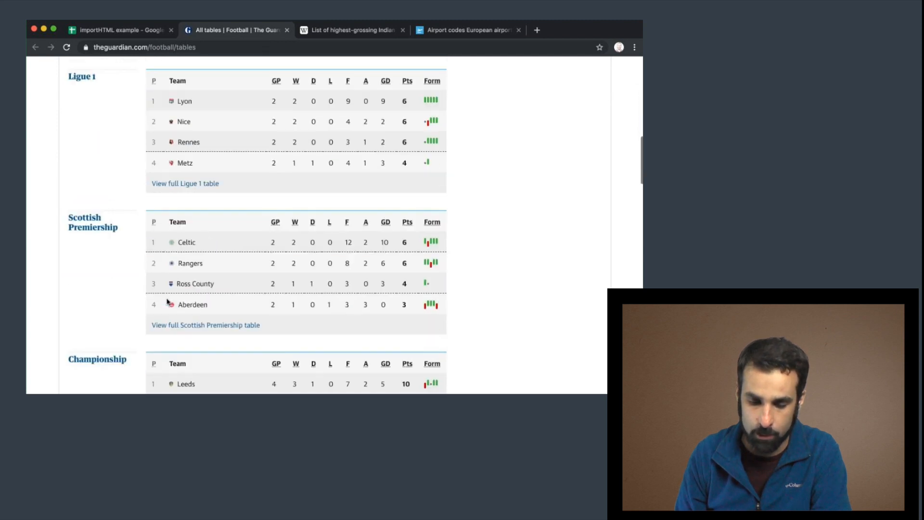
{"action": "scroll", "coordinate": [167, 301], "scroll_direction": "up", "scroll_amount": 20}
{"action": "scroll", "coordinate": [168, 301], "scroll_direction": "down", "scroll_amount": 4}
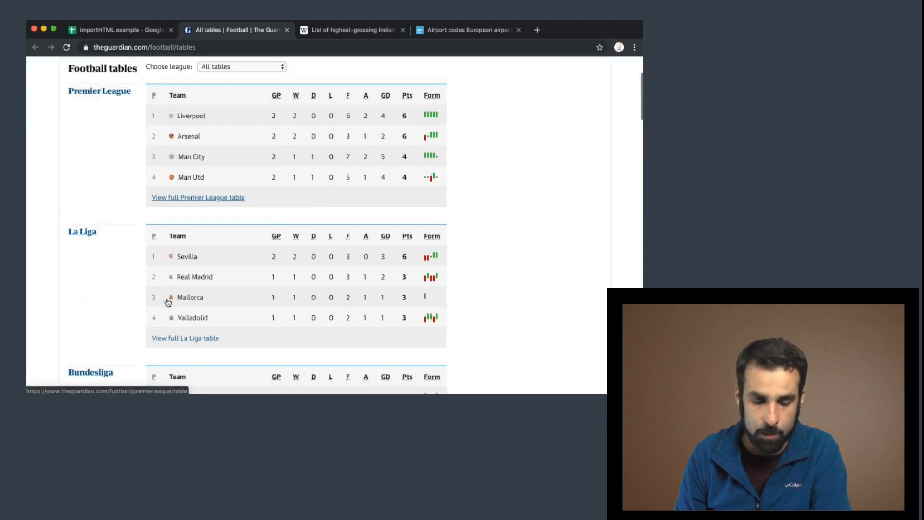
{"action": "scroll", "coordinate": [123, 272], "scroll_direction": "down", "scroll_amount": 2}
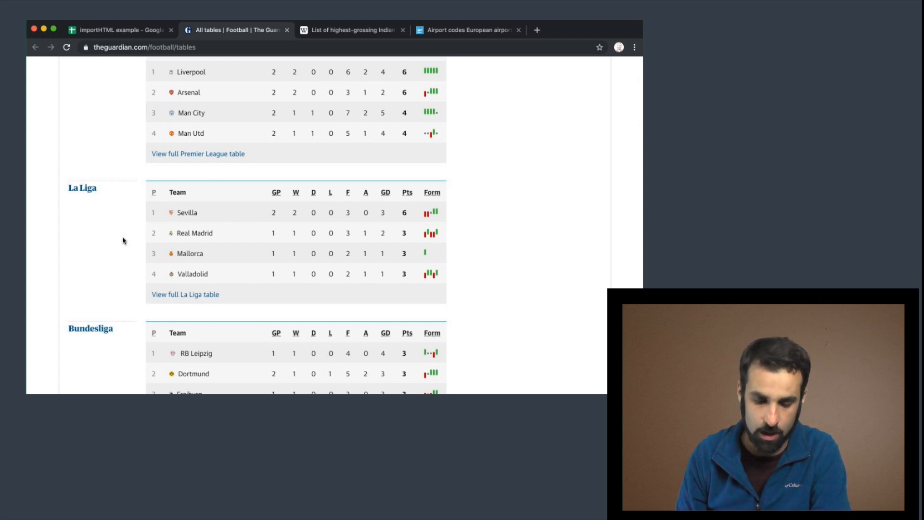
{"action": "scroll", "coordinate": [124, 240], "scroll_direction": "down", "scroll_amount": 4}
{"action": "scroll", "coordinate": [123, 236], "scroll_direction": "up", "scroll_amount": 3}
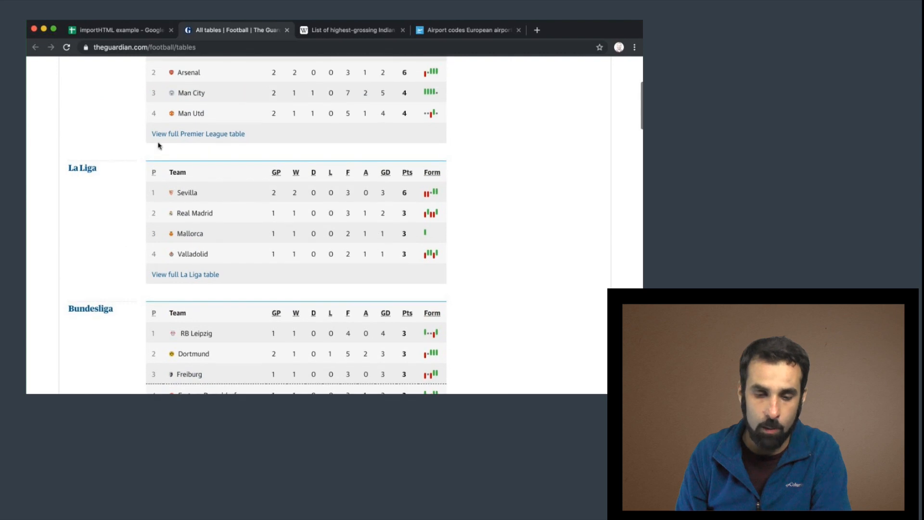
Copy the Guardian football tables page address.
{"action": "left_click", "coordinate": [163, 47]}
{"action": "key", "text": "super+c"}
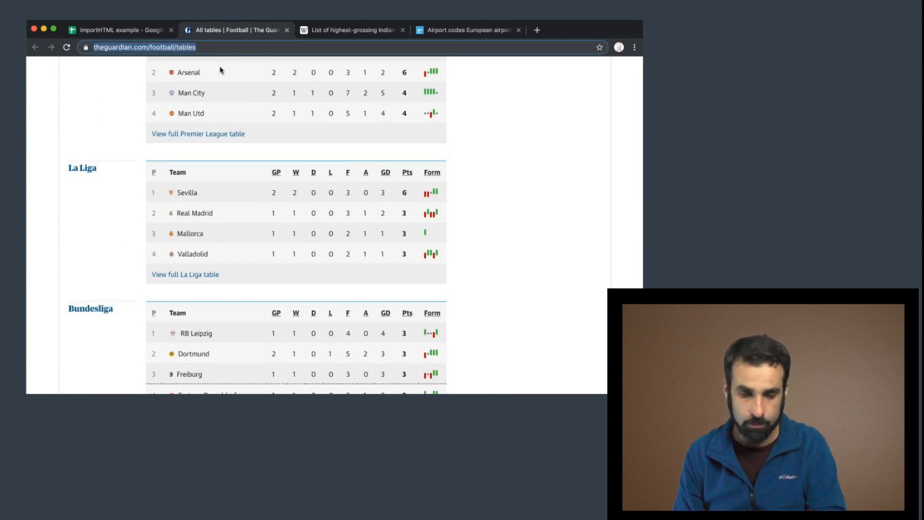
{"action": "right_click", "coordinate": [178, 47]}
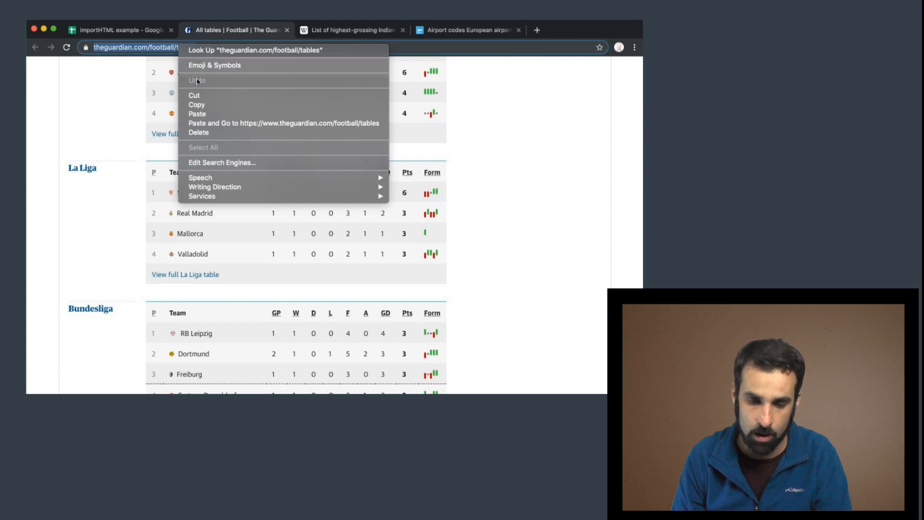
{"action": "left_click", "coordinate": [214, 104]}
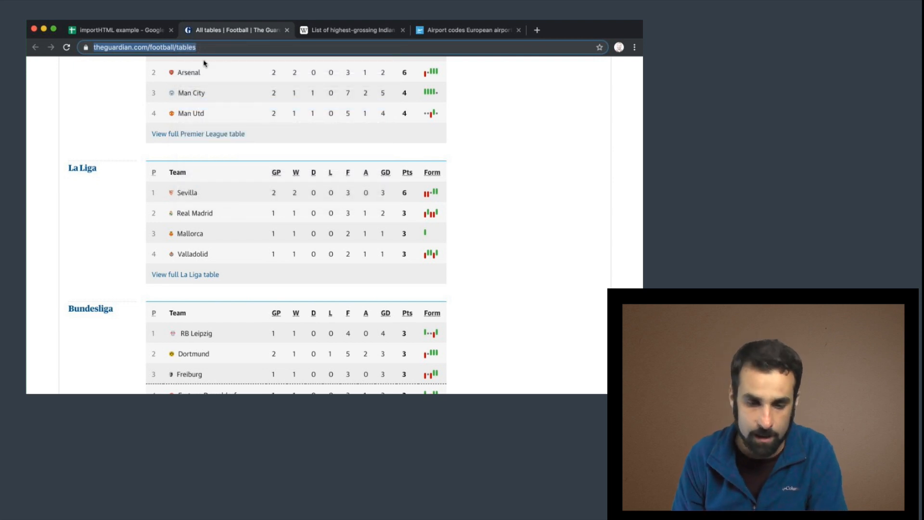
Paste the copied address in quotes as the formula's url argument.
{"action": "left_click", "coordinate": [127, 31]}
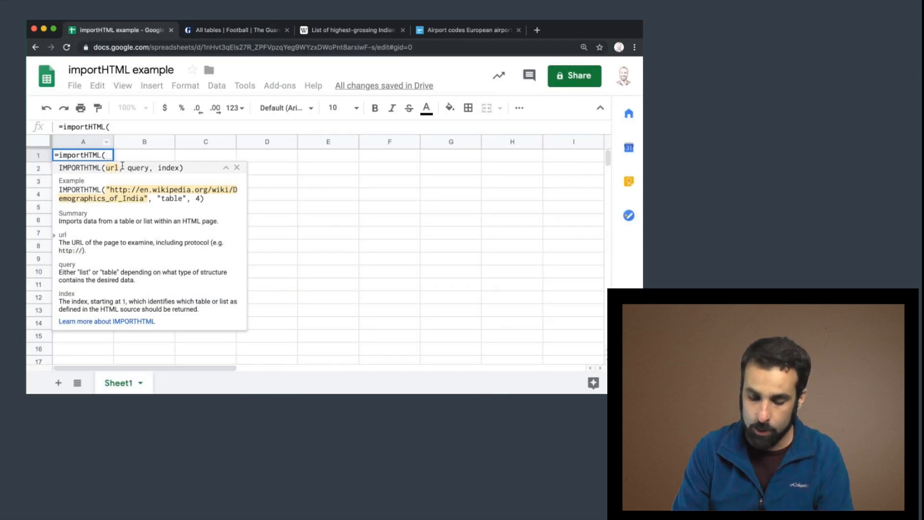
{"action": "type", "text": "\""}
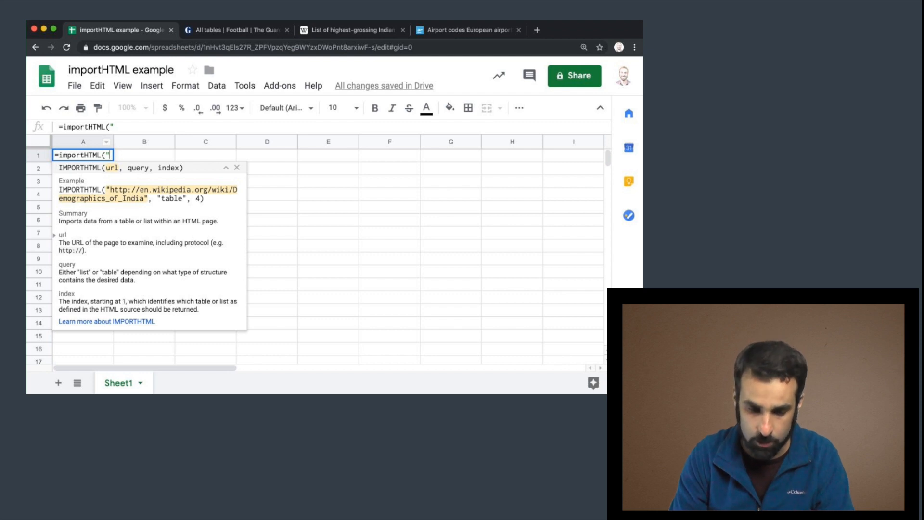
{"action": "key", "text": "super+v"}
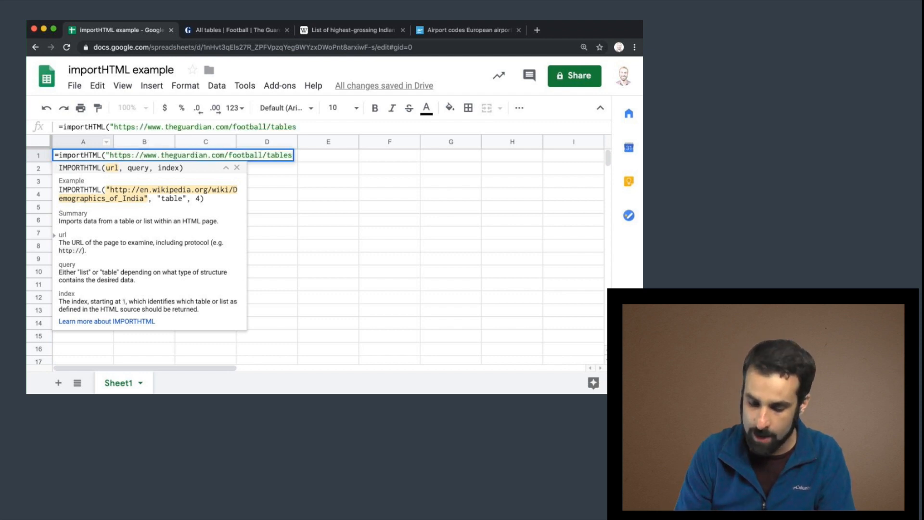
{"action": "type", "text": "\""}
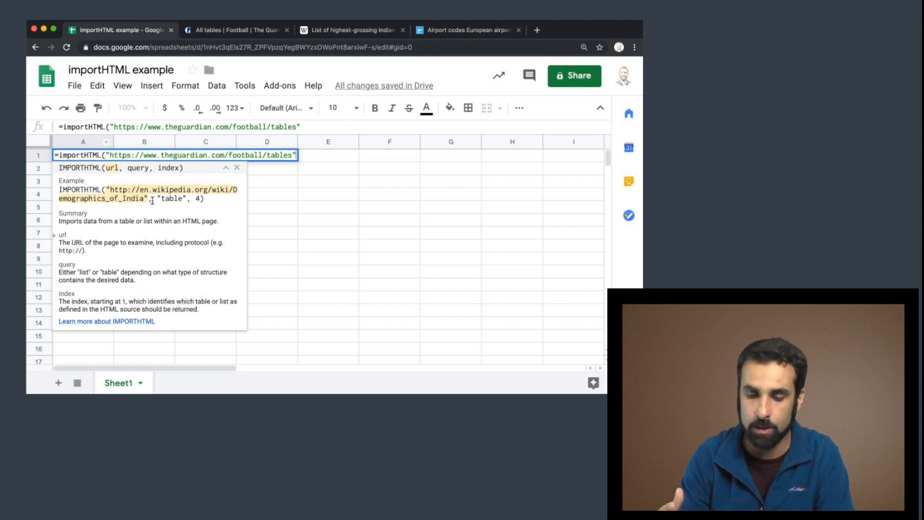
Add "table" as the query argument of the IMPORTHTML formula.
{"action": "type", "text": ","}
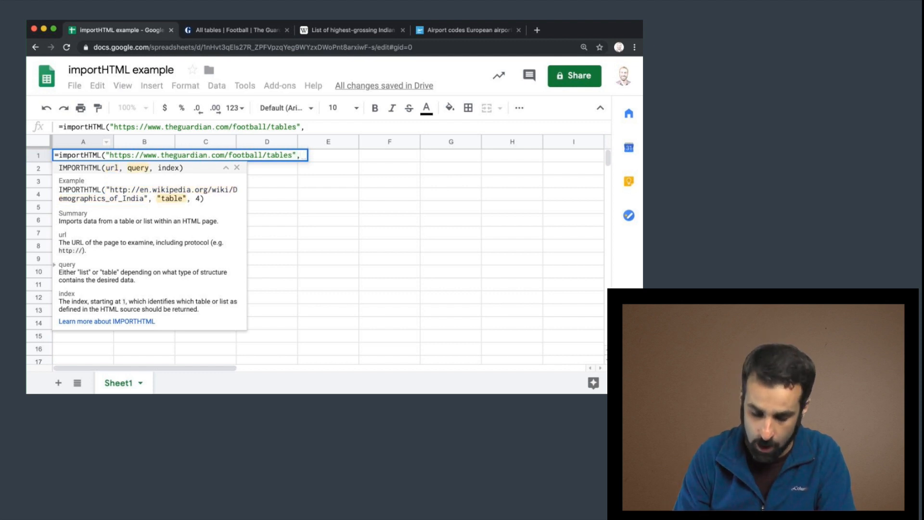
{"action": "type", "text": "\"table"}
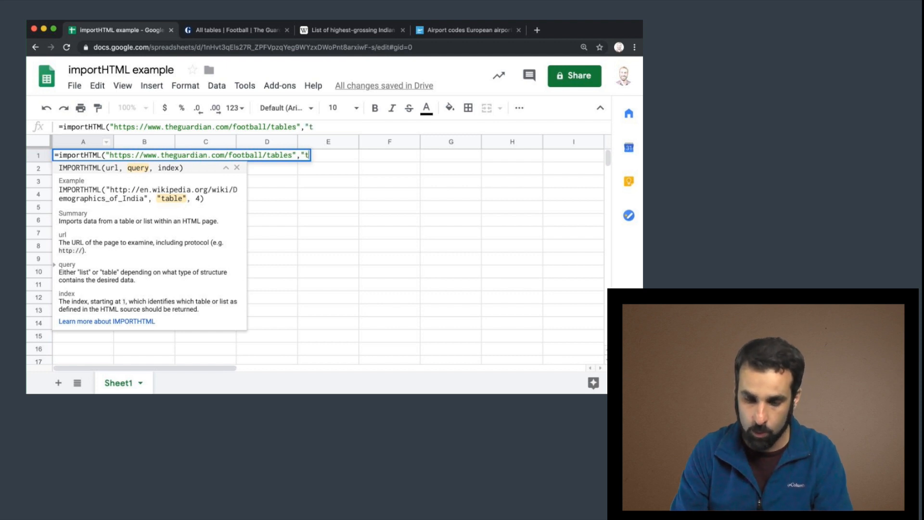
{"action": "type", "text": "\""}
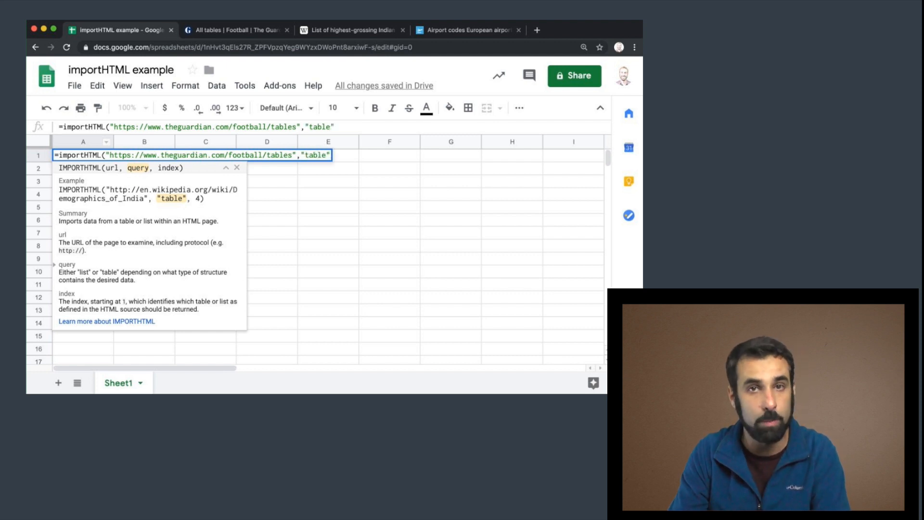
{"action": "type", "text": ","}
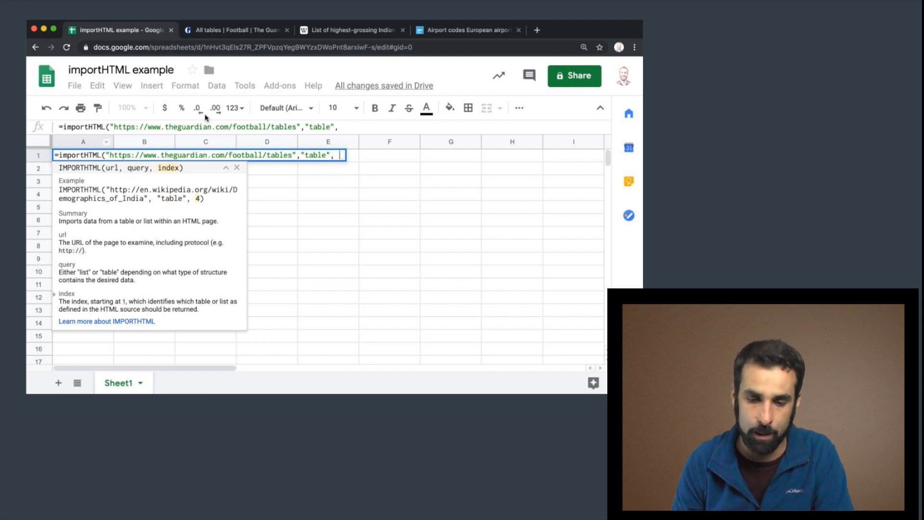
Set the index argument to 2, close the formula and enter it to import the second table.
{"action": "left_click", "coordinate": [232, 31]}
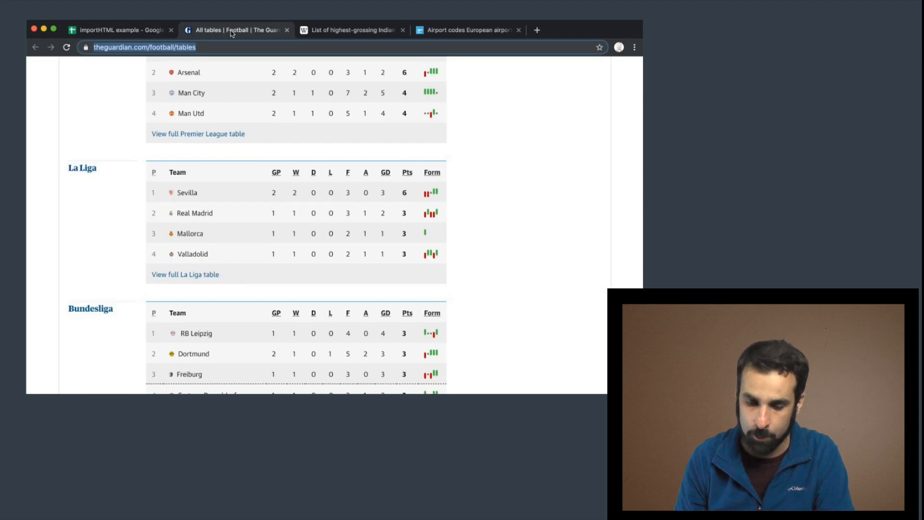
{"action": "scroll", "coordinate": [221, 152], "scroll_direction": "up", "scroll_amount": 5}
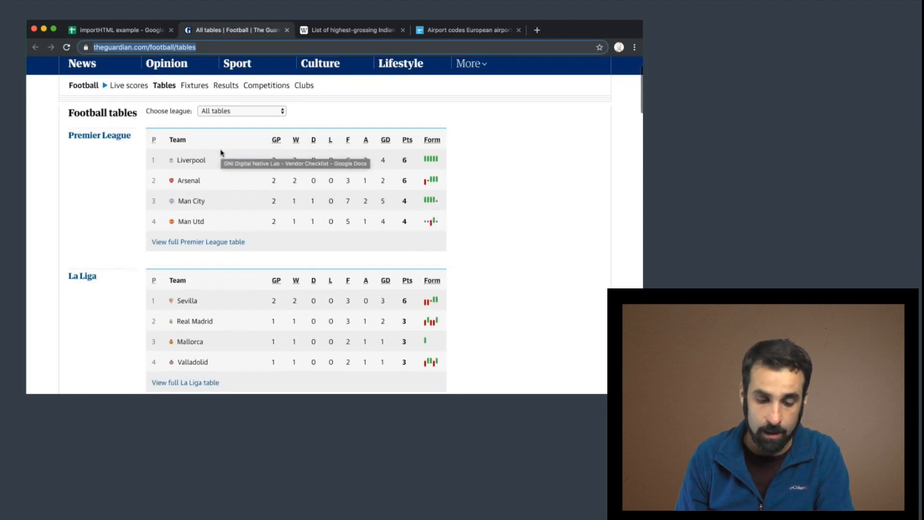
{"action": "scroll", "coordinate": [220, 152], "scroll_direction": "down", "scroll_amount": 2}
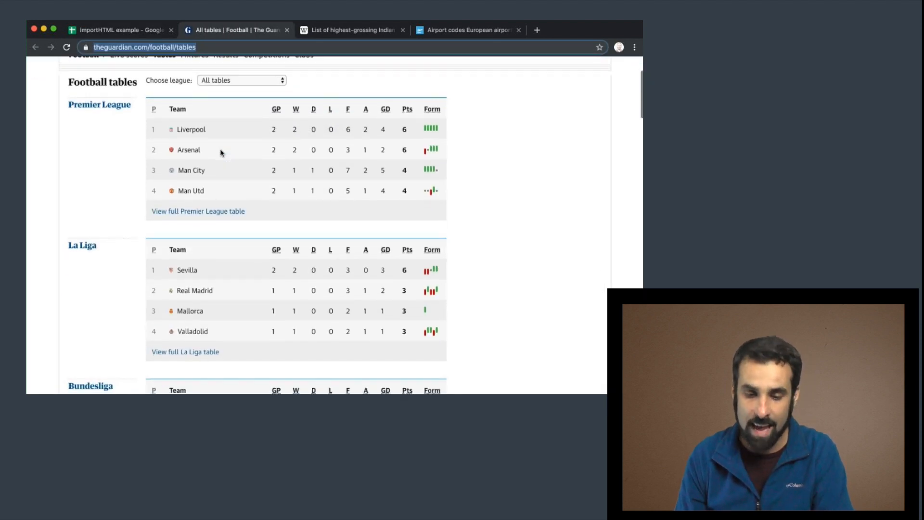
{"action": "scroll", "coordinate": [220, 152], "scroll_direction": "up", "scroll_amount": 2}
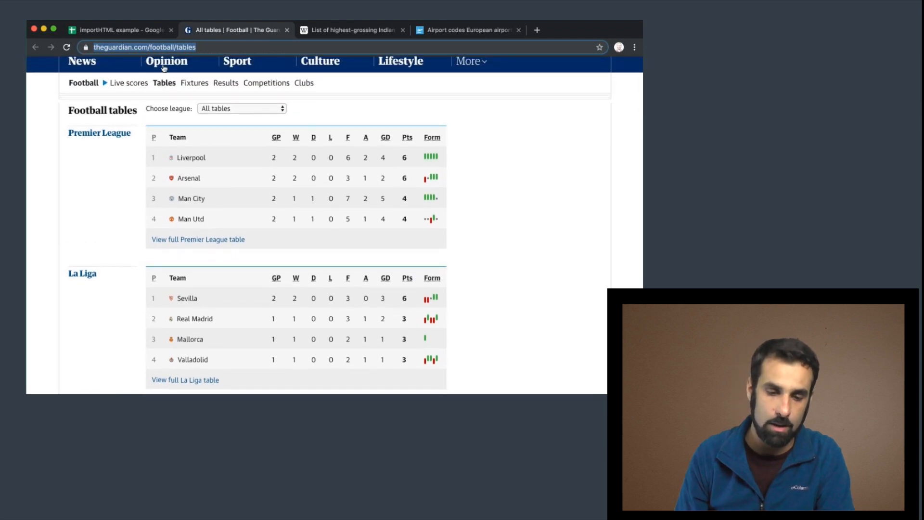
{"action": "left_click", "coordinate": [139, 30]}
{"action": "type", "text": "2"}
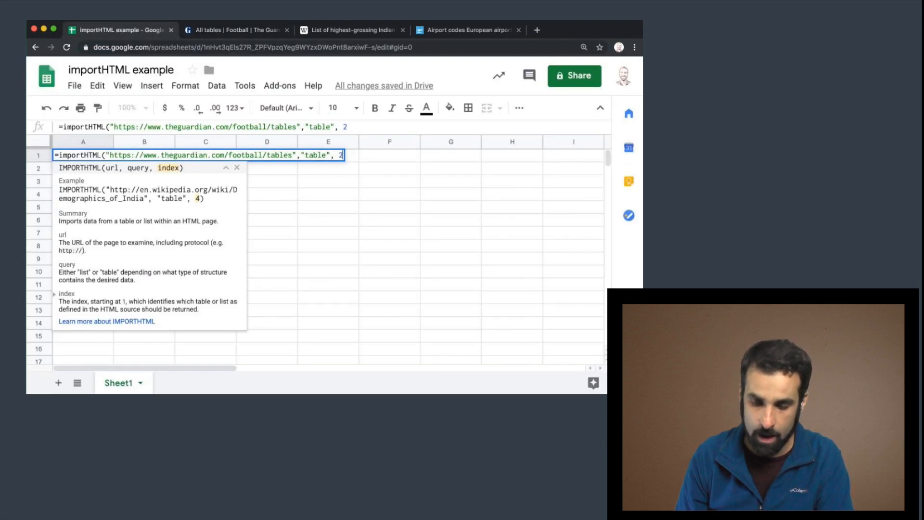
{"action": "type", "text": ")"}
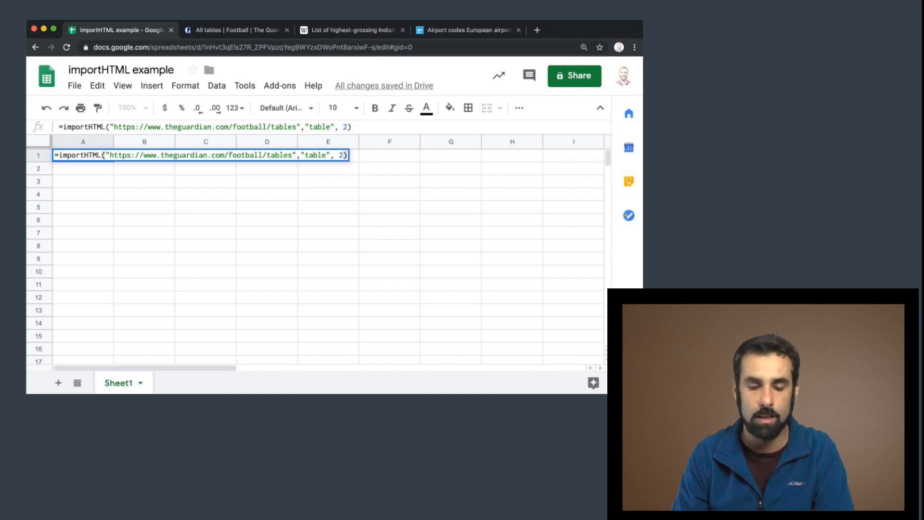
{"action": "key", "text": "Return"}
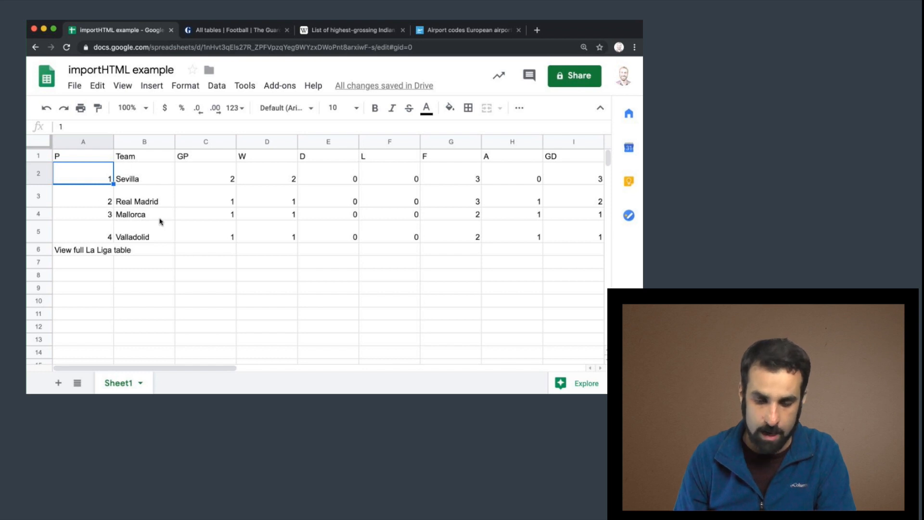
Compare the Guardian page's table order, then change the formula's index argument to 3 to import the Bundesliga table.
{"action": "left_click", "coordinate": [227, 31]}
{"action": "scroll", "coordinate": [230, 300], "scroll_direction": "down", "scroll_amount": 3}
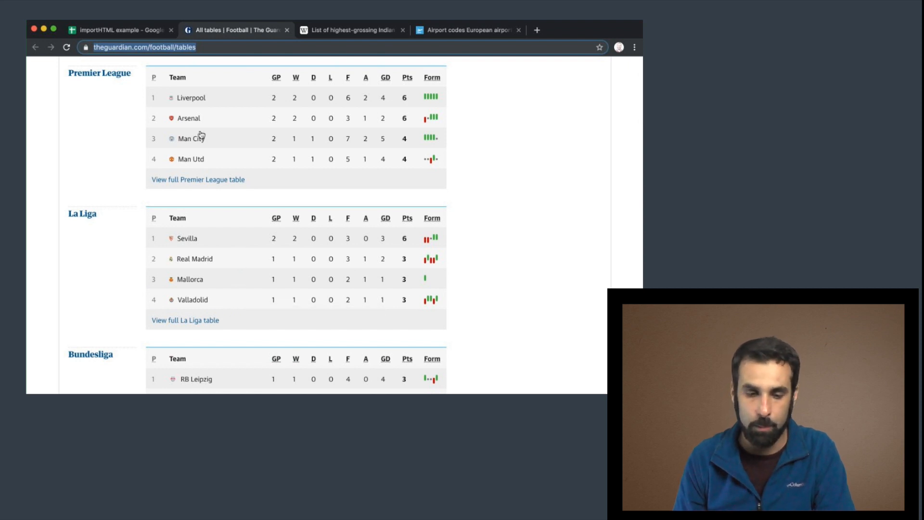
{"action": "left_click", "coordinate": [133, 31]}
{"action": "left_click", "coordinate": [87, 156]}
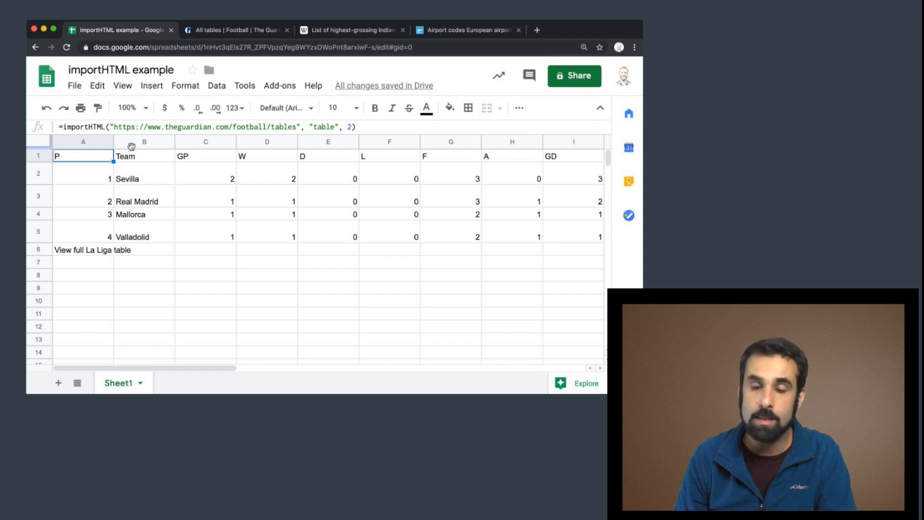
{"action": "left_click", "coordinate": [365, 126]}
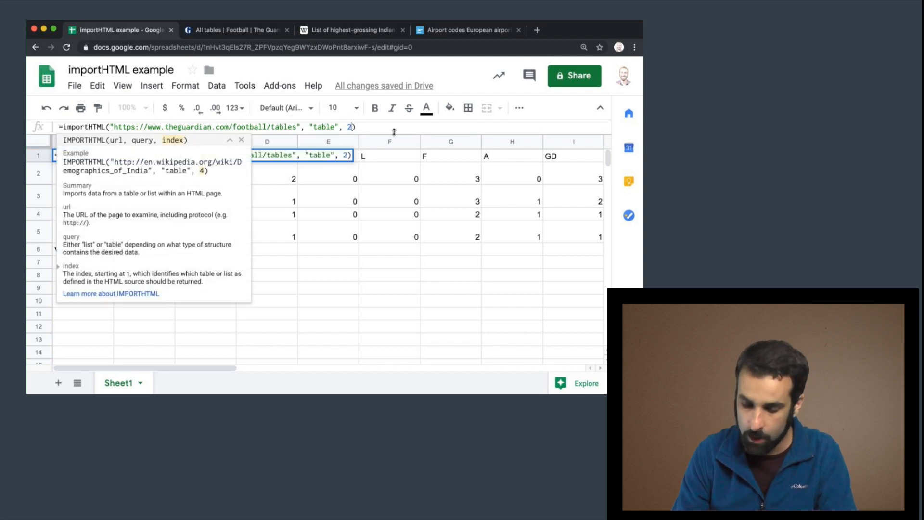
{"action": "key", "text": "Left"}
{"action": "key", "text": "BackSpace"}
{"action": "type", "text": "3"}
{"action": "key", "text": "Return"}
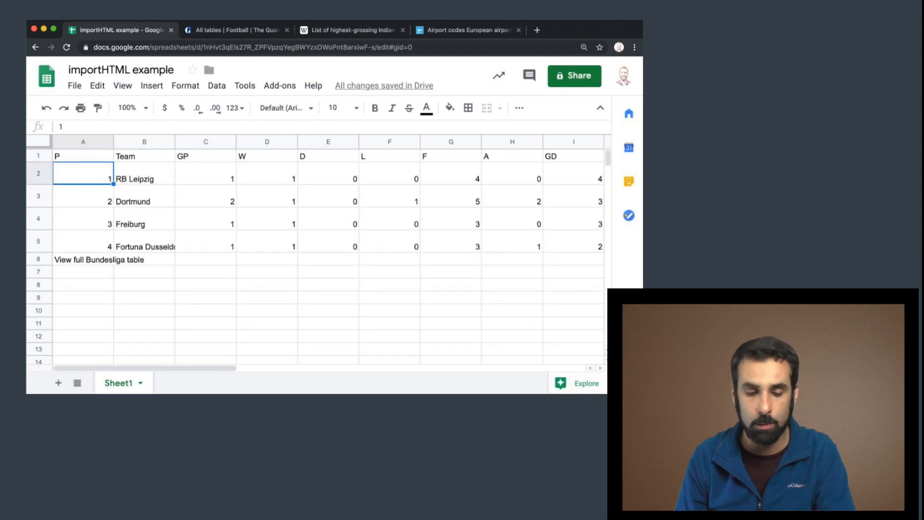
Change the IMPORTHTML index argument to 1 to import the Premier League table.
{"action": "left_click", "coordinate": [77, 158]}
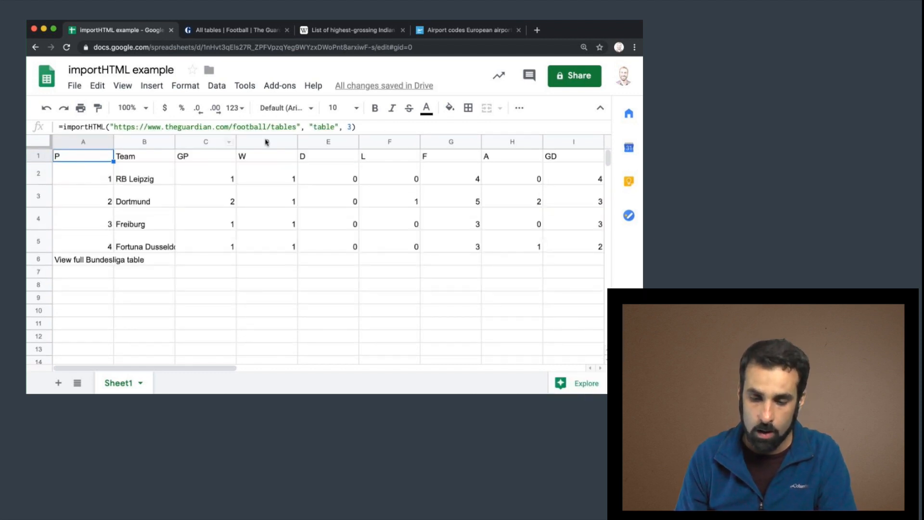
{"action": "left_click", "coordinate": [354, 127]}
{"action": "key", "text": "BackSpace"}
{"action": "type", "text": "1"}
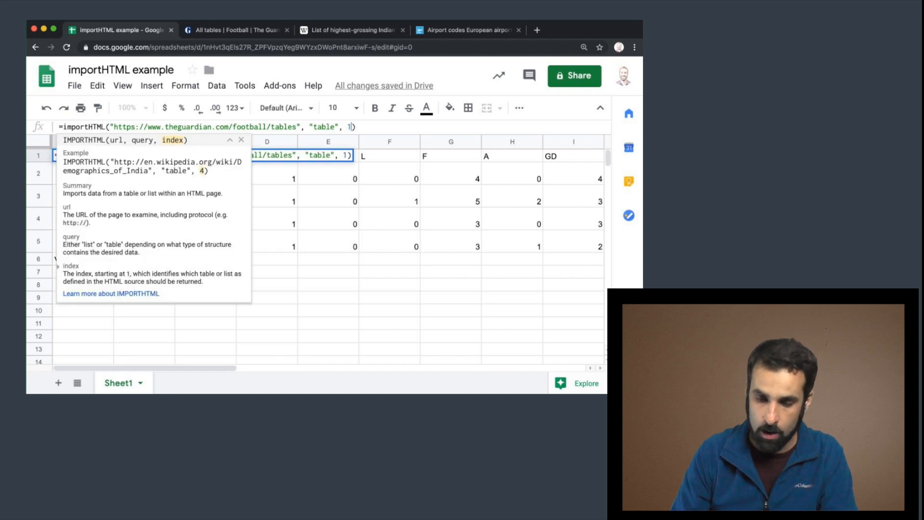
{"action": "key", "text": "Return"}
Copy the formula cell A1 and paste it into cell A7.
{"action": "left_click", "coordinate": [77, 157]}
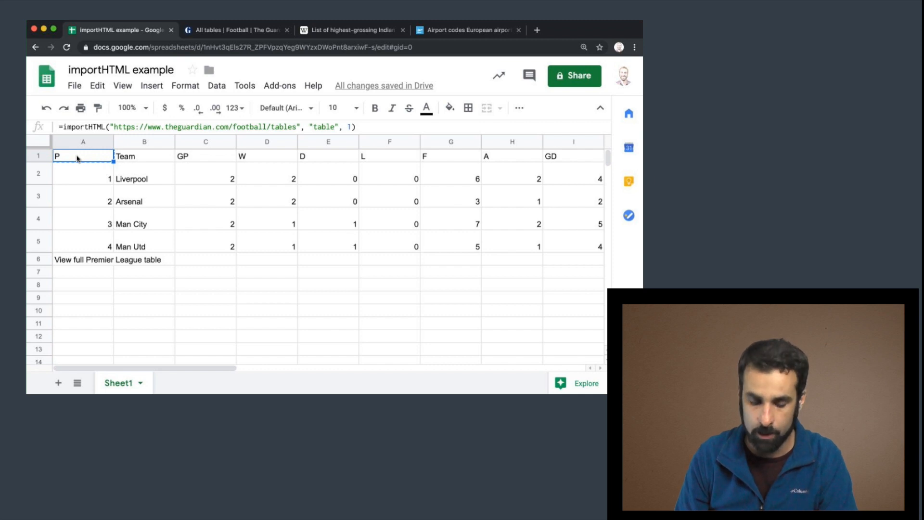
{"action": "right_click", "coordinate": [77, 158]}
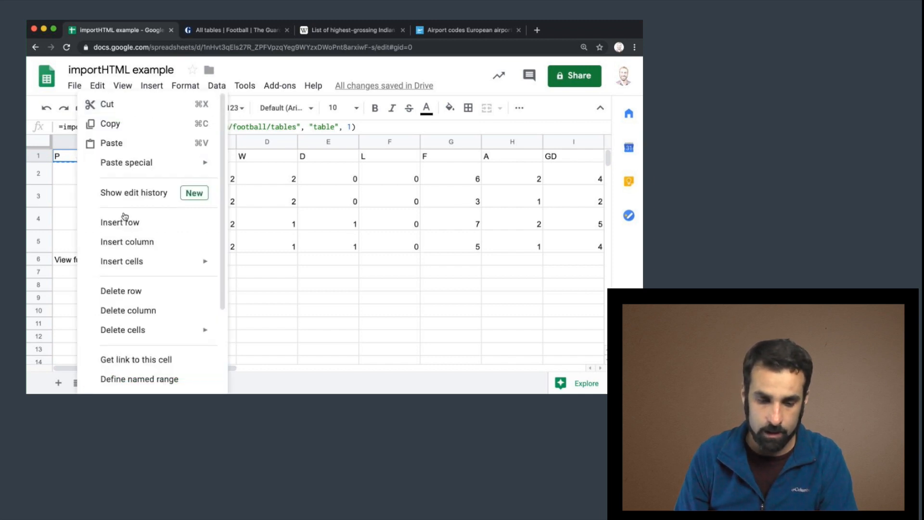
{"action": "left_click", "coordinate": [120, 126]}
{"action": "left_click", "coordinate": [73, 273]}
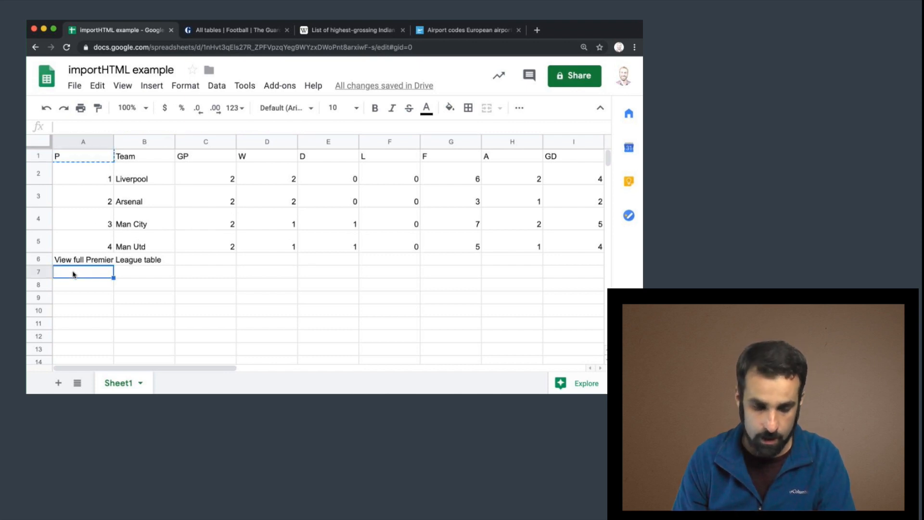
{"action": "right_click", "coordinate": [72, 274]}
{"action": "left_click", "coordinate": [120, 143]}
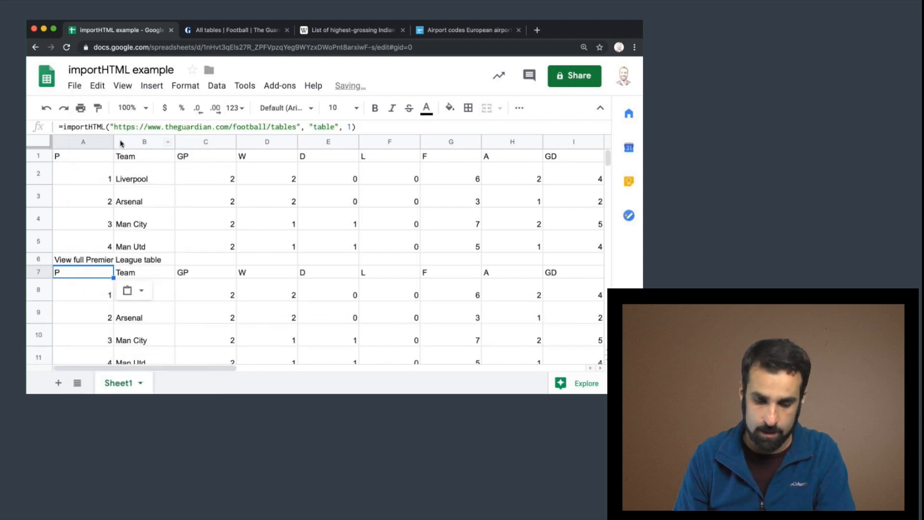
Set the index argument of the A7 formula to 2 to import the La Liga table below.
{"action": "left_click", "coordinate": [352, 127]}
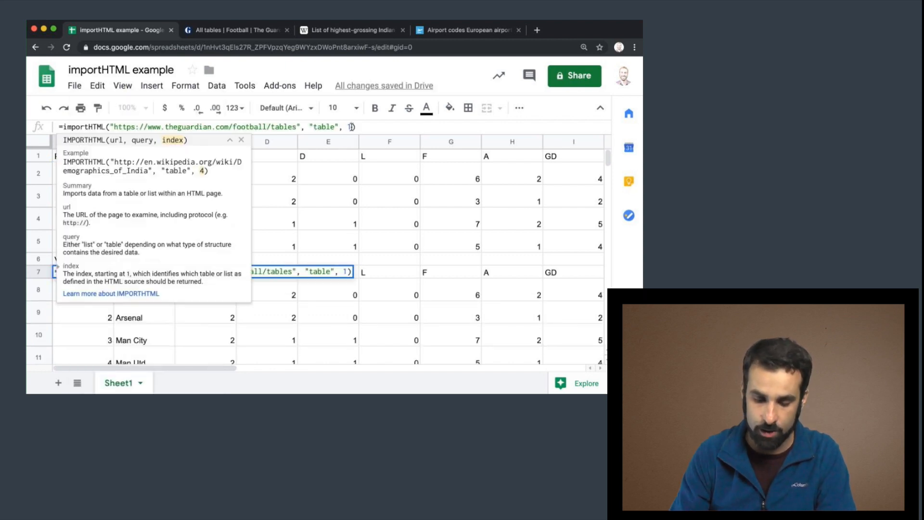
{"action": "type", "text": "2"}
{"action": "key", "text": "Return"}
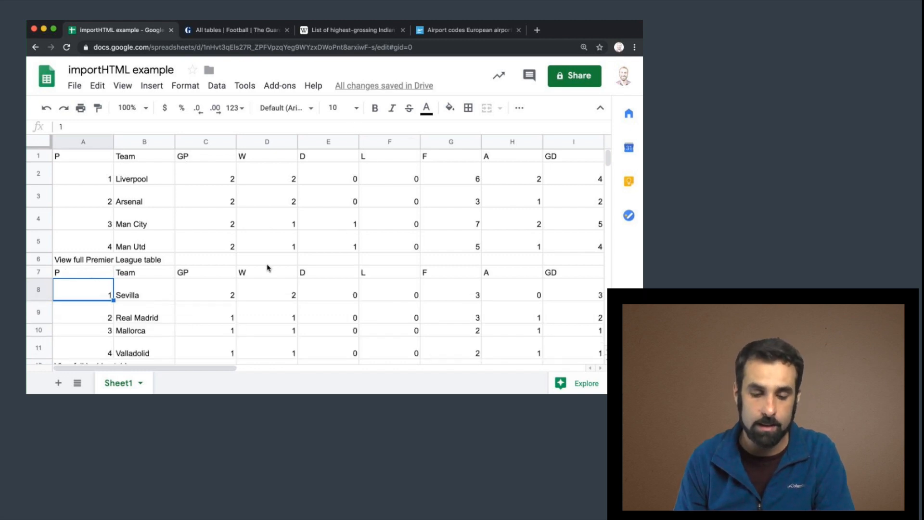
{"action": "scroll", "coordinate": [267, 268], "scroll_direction": "down", "scroll_amount": 2}
{"action": "scroll", "coordinate": [267, 268], "scroll_direction": "up", "scroll_amount": 2}
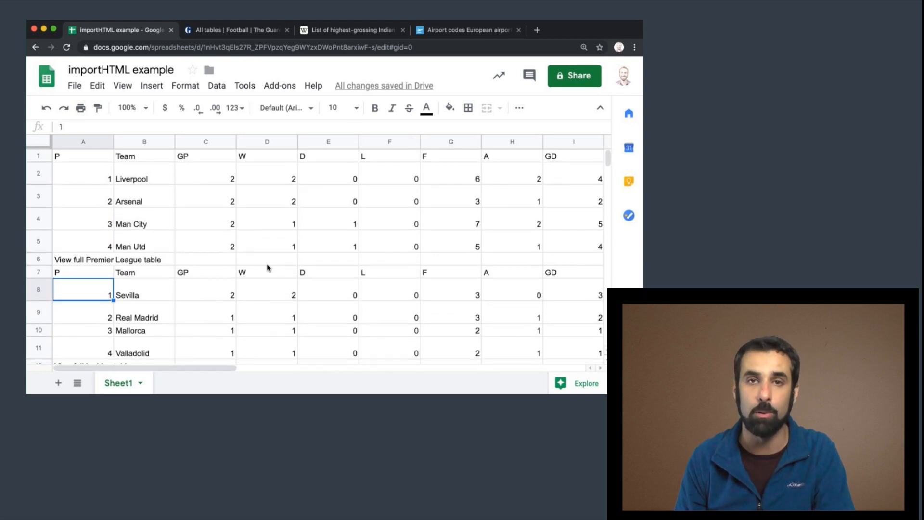
Inspect the IMPORTHTML formulas in A1 and A7 to compare their index arguments.
{"action": "left_click", "coordinate": [95, 261]}
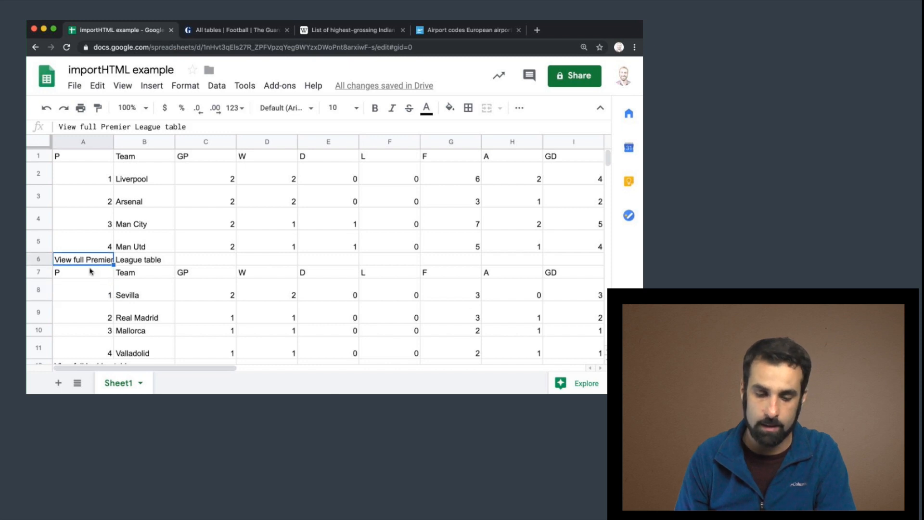
{"action": "left_click", "coordinate": [89, 274]}
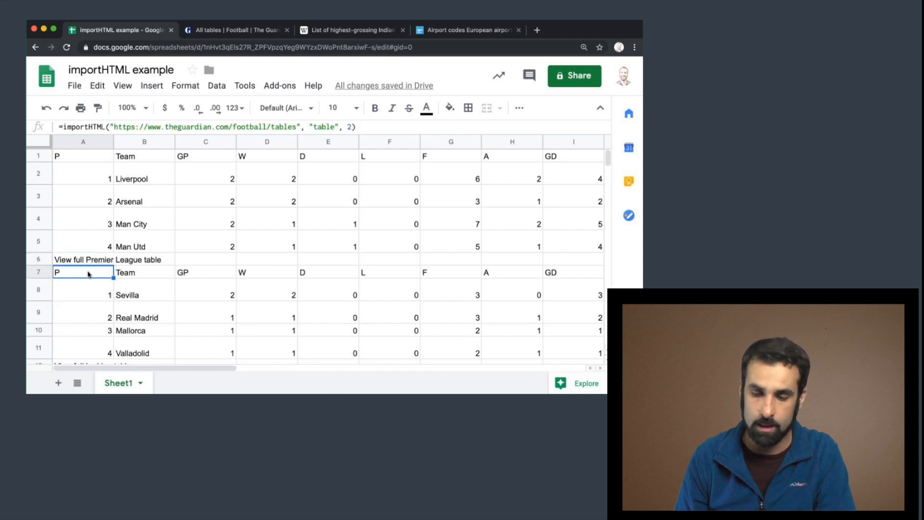
{"action": "left_click", "coordinate": [89, 158]}
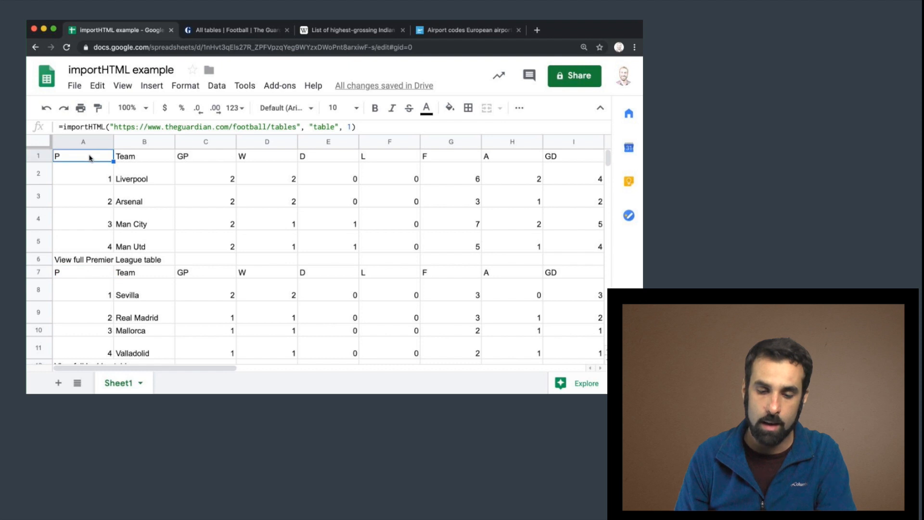
{"action": "left_click", "coordinate": [350, 127]}
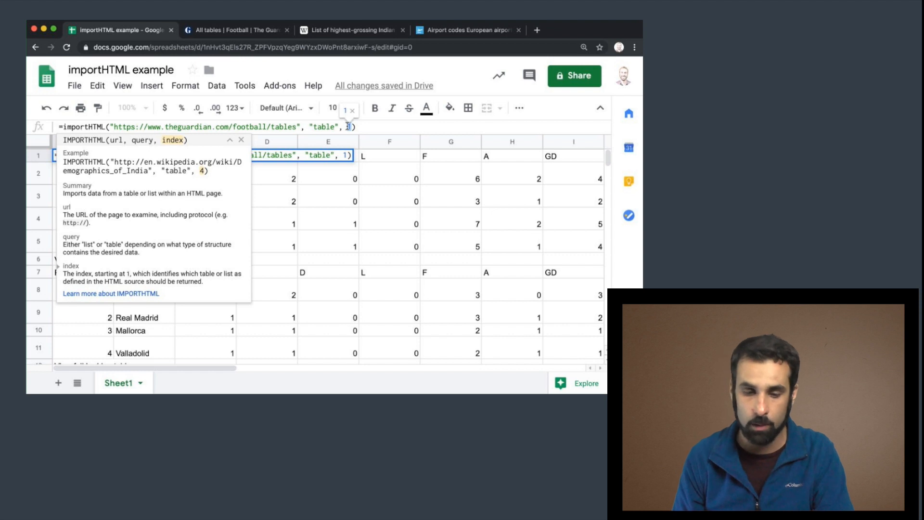
{"action": "type", "text": "2"}
{"action": "left_click", "coordinate": [212, 322]}
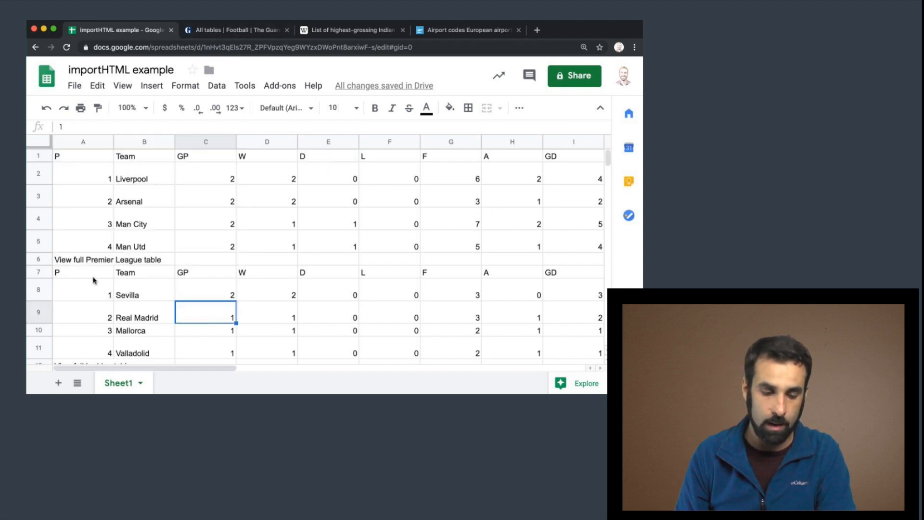
{"action": "left_click", "coordinate": [71, 272]}
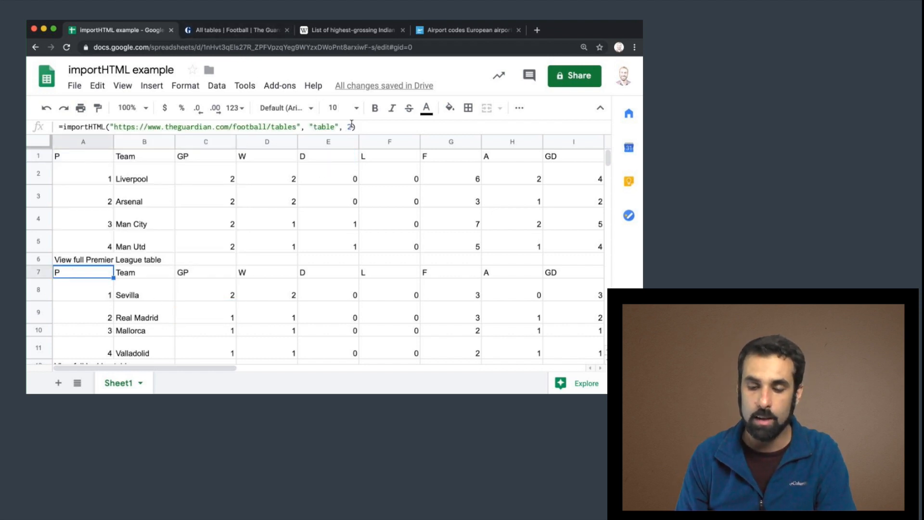
{"action": "left_click", "coordinate": [349, 126]}
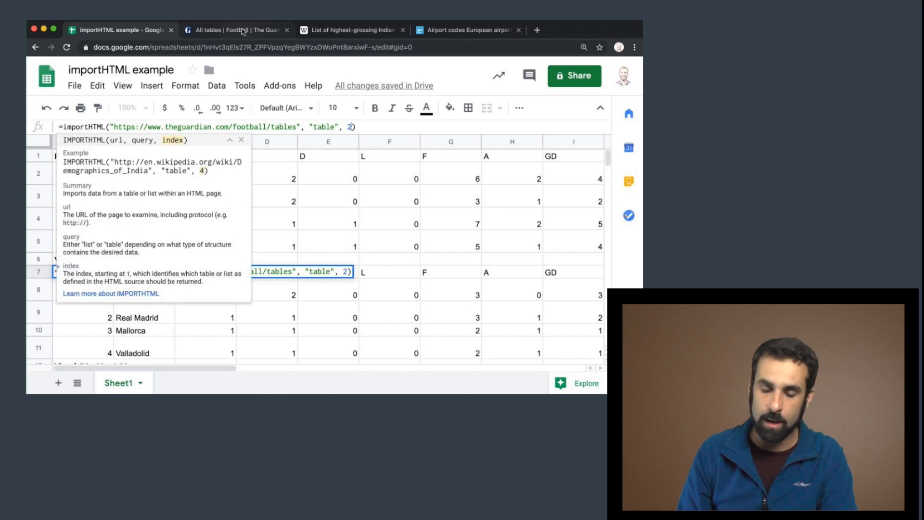
{"action": "left_click", "coordinate": [371, 187]}
{"action": "left_click", "coordinate": [80, 155]}
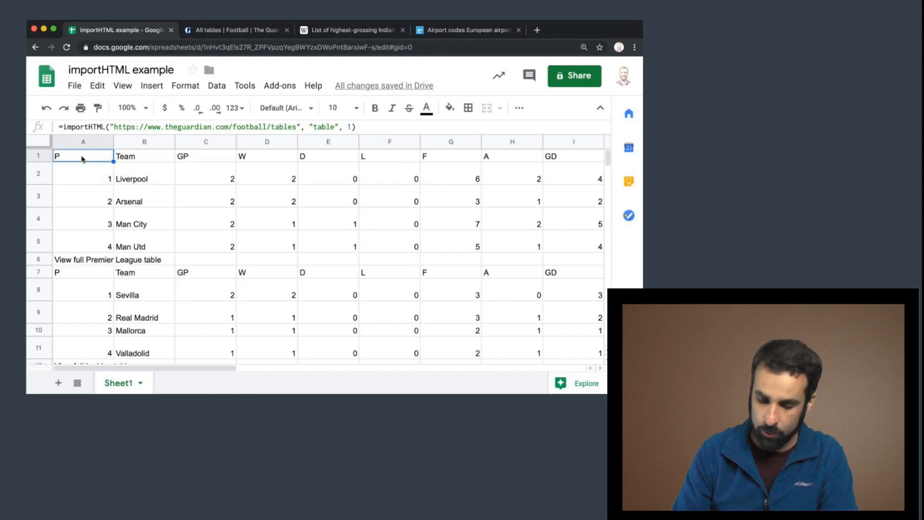
Delete the formulas in A1 and A7 to clear the imported tables.
{"action": "key", "text": "Delete"}
{"action": "left_click", "coordinate": [78, 236]}
{"action": "key", "text": "Delete"}
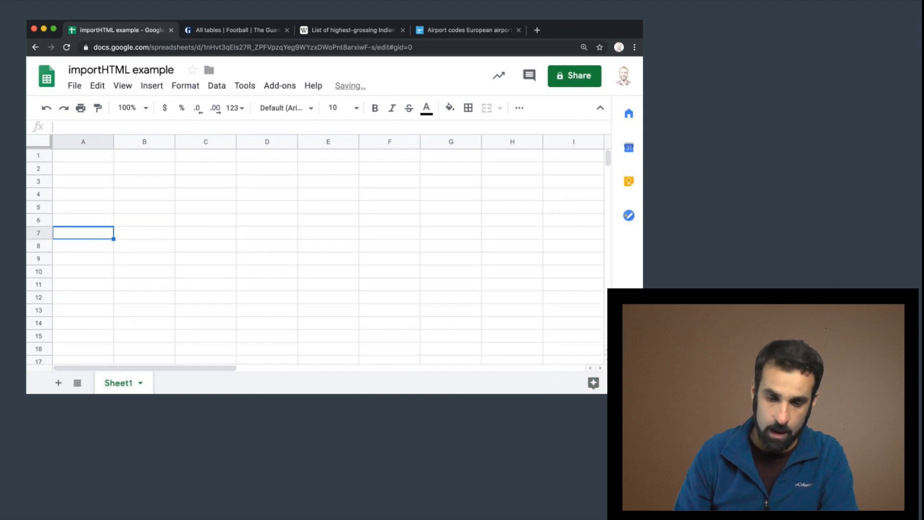
Switch to the Wikipedia list of highest-grossing Indian films and browse its tables.
{"action": "left_click", "coordinate": [343, 30]}
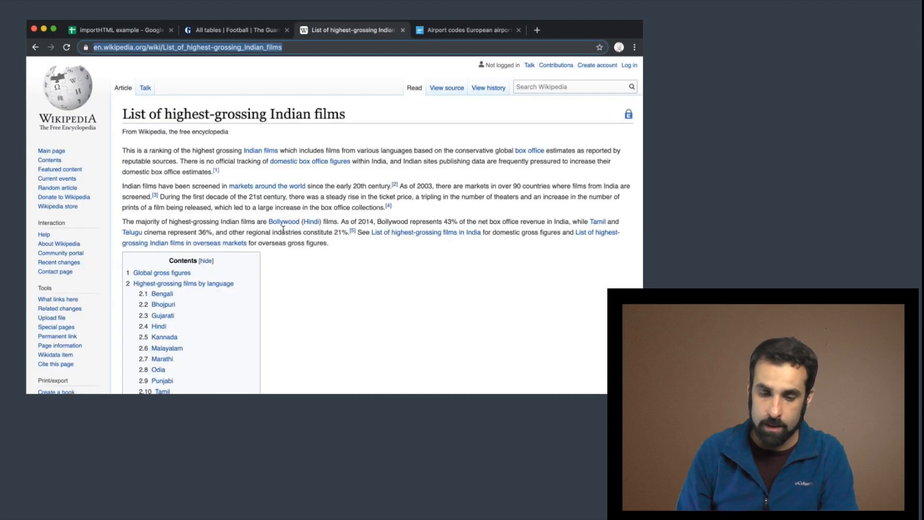
{"action": "scroll", "coordinate": [282, 229], "scroll_direction": "down", "scroll_amount": 2}
{"action": "scroll", "coordinate": [283, 229], "scroll_direction": "up", "scroll_amount": 2}
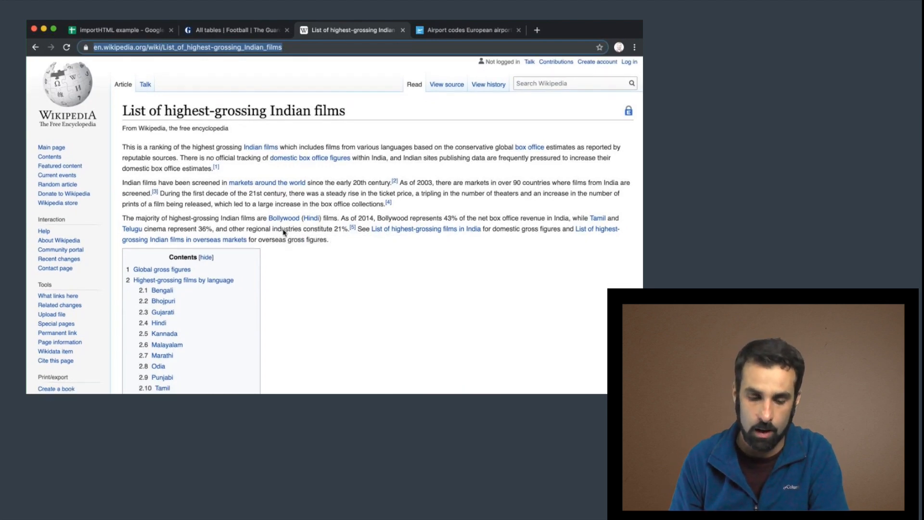
{"action": "scroll", "coordinate": [283, 233], "scroll_direction": "down", "scroll_amount": 5}
{"action": "scroll", "coordinate": [283, 232], "scroll_direction": "down", "scroll_amount": 15}
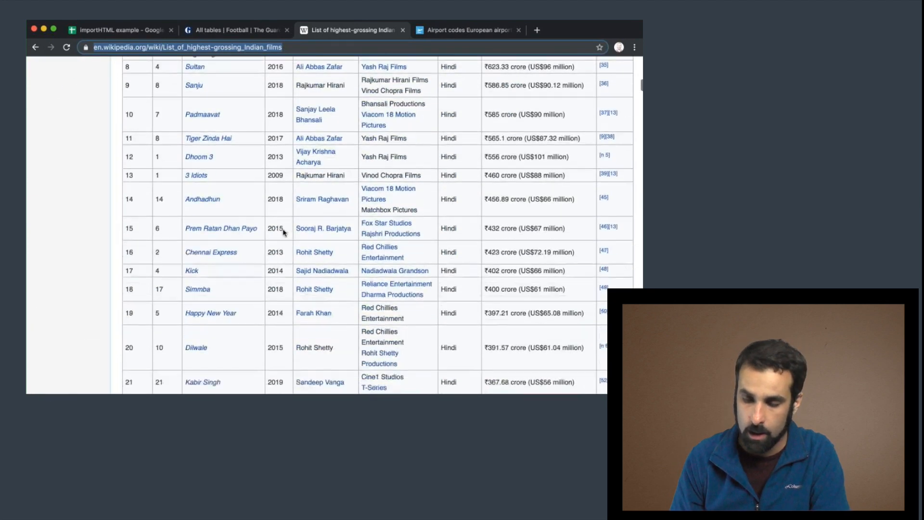
{"action": "scroll", "coordinate": [283, 233], "scroll_direction": "up", "scroll_amount": 10}
{"action": "scroll", "coordinate": [283, 233], "scroll_direction": "up", "scroll_amount": 10}
{"action": "scroll", "coordinate": [283, 233], "scroll_direction": "down", "scroll_amount": 20}
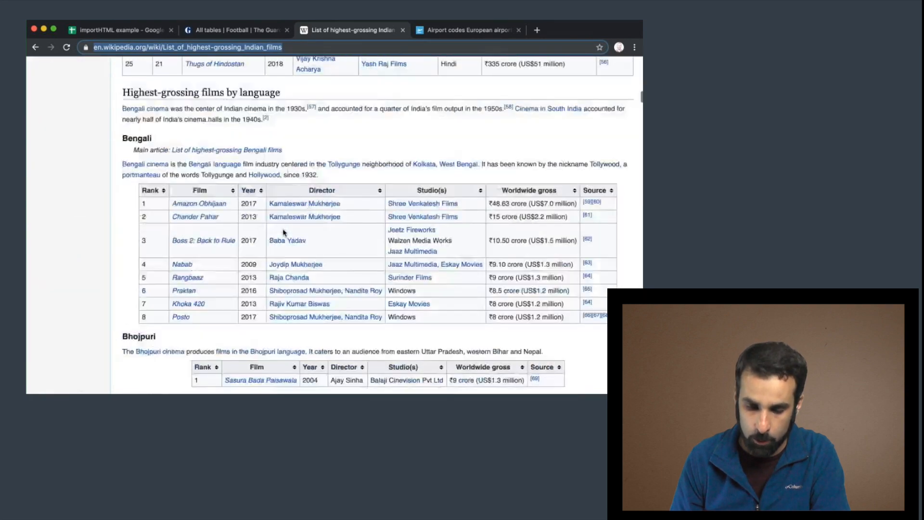
{"action": "scroll", "coordinate": [283, 233], "scroll_direction": "up", "scroll_amount": 20}
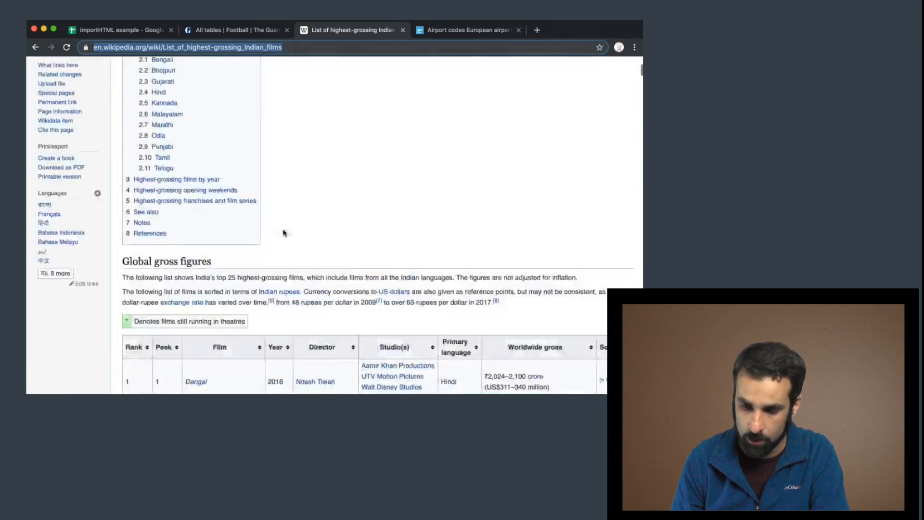
{"action": "scroll", "coordinate": [283, 230], "scroll_direction": "down", "scroll_amount": 2}
{"action": "scroll", "coordinate": [283, 230], "scroll_direction": "down", "scroll_amount": 5}
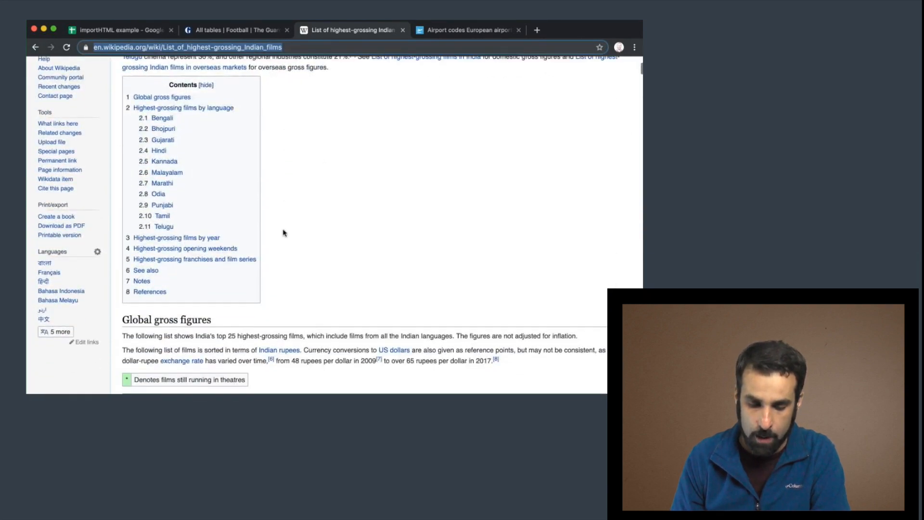
{"action": "scroll", "coordinate": [283, 233], "scroll_direction": "down", "scroll_amount": 2}
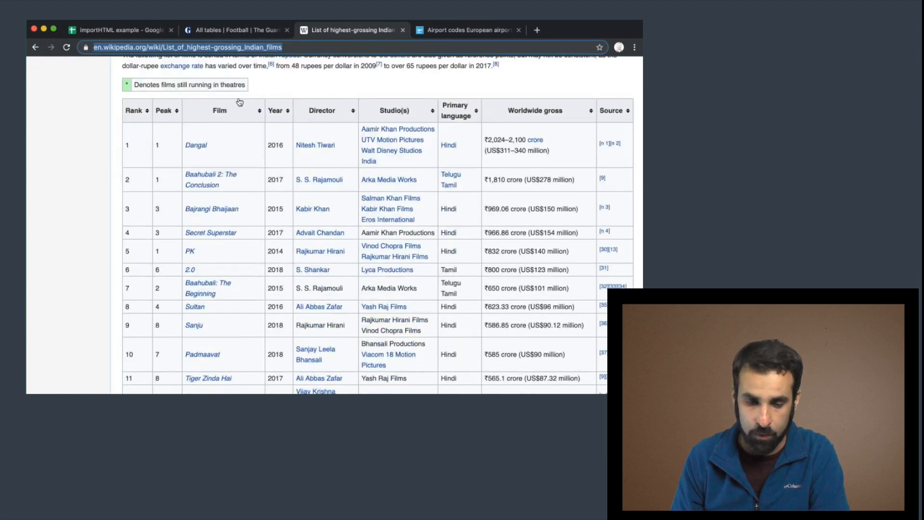
{"action": "scroll", "coordinate": [346, 166], "scroll_direction": "down", "scroll_amount": 4}
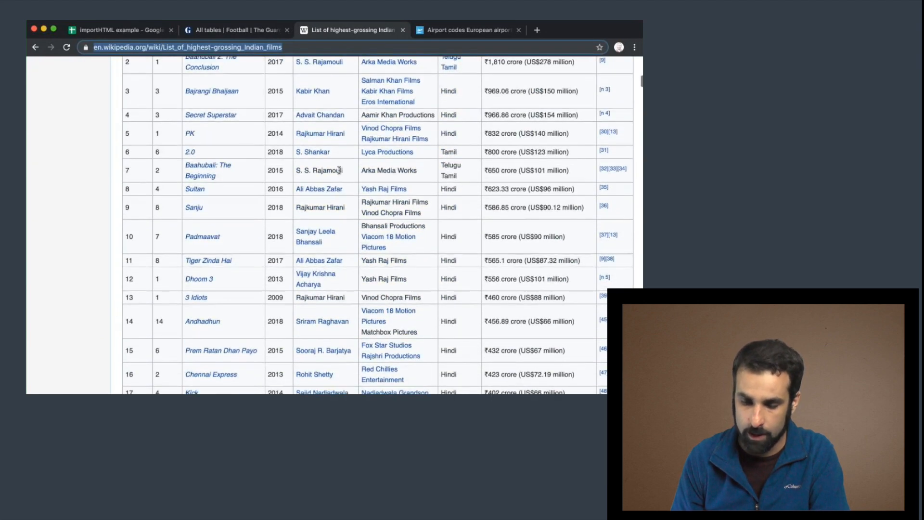
{"action": "scroll", "coordinate": [340, 170], "scroll_direction": "up", "scroll_amount": 1}
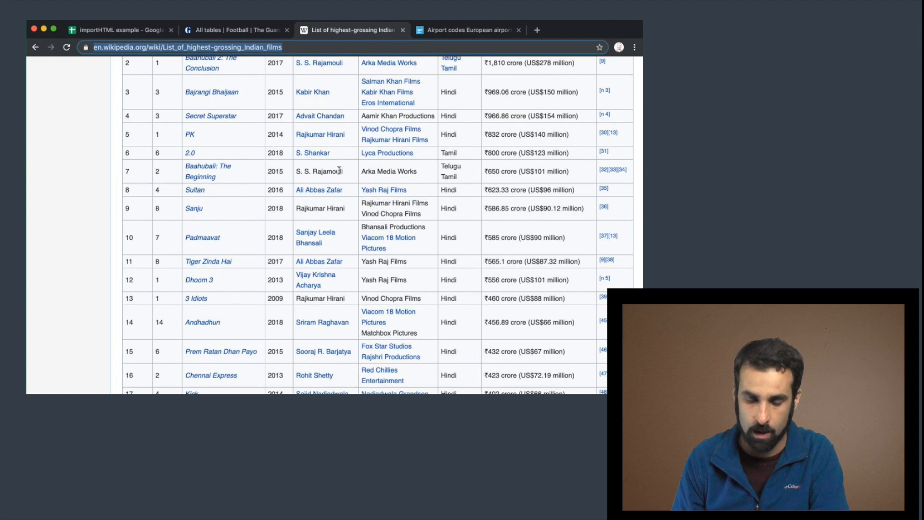
{"action": "scroll", "coordinate": [340, 170], "scroll_direction": "up", "scroll_amount": 15}
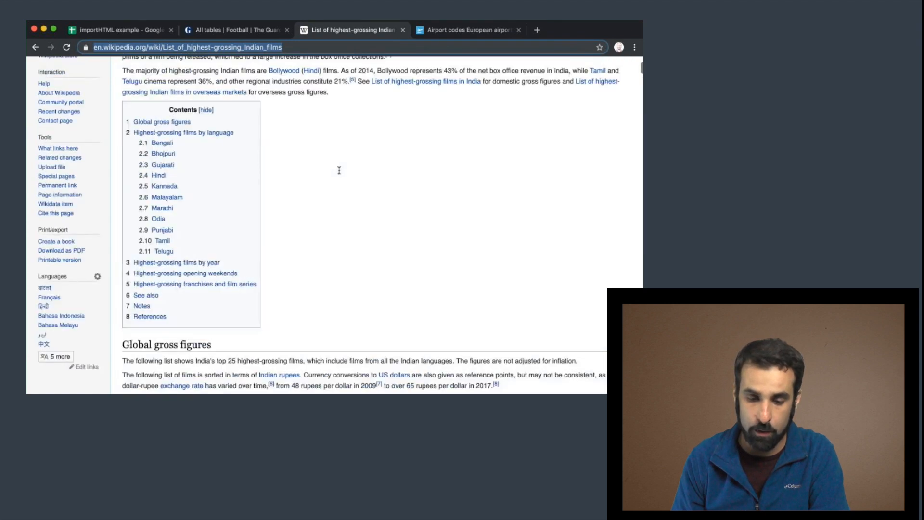
{"action": "scroll", "coordinate": [340, 174], "scroll_direction": "down", "scroll_amount": 15}
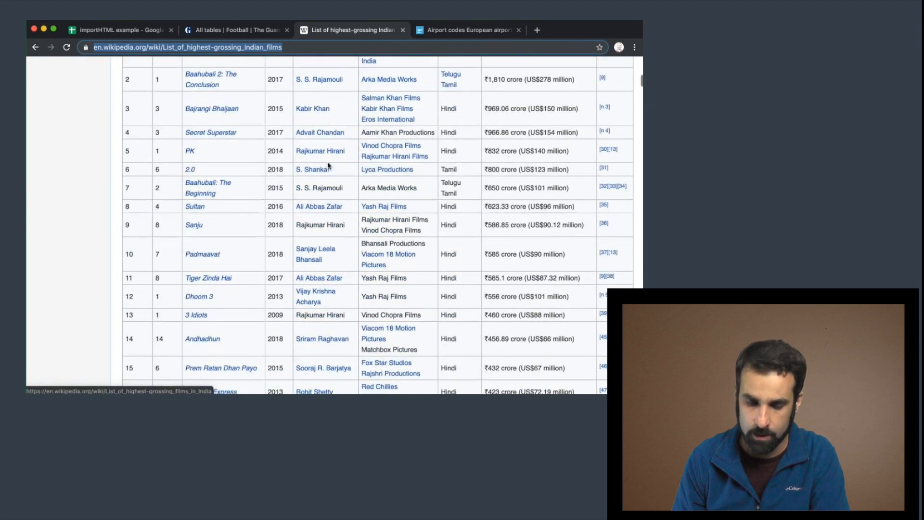
{"action": "scroll", "coordinate": [295, 148], "scroll_direction": "up", "scroll_amount": 8}
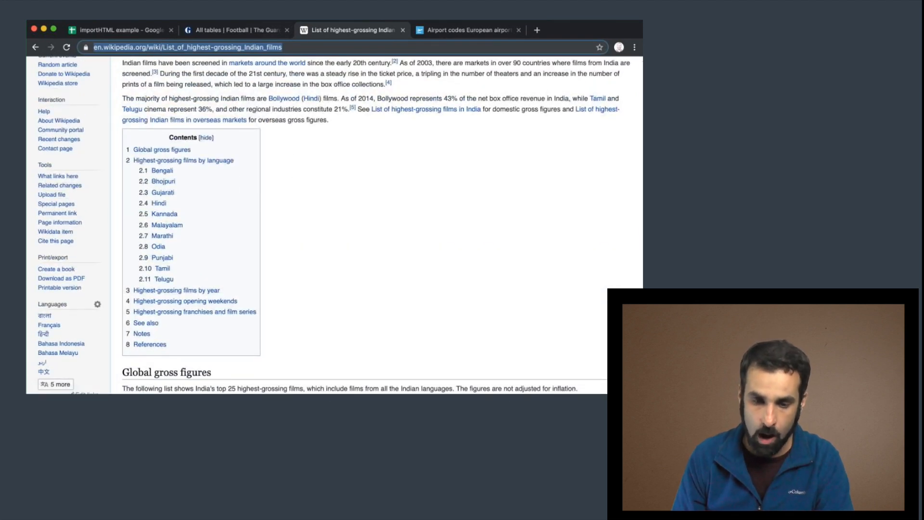
Copy the Wikipedia page's URL and go back to the spreadsheet.
{"action": "right_click", "coordinate": [243, 47]}
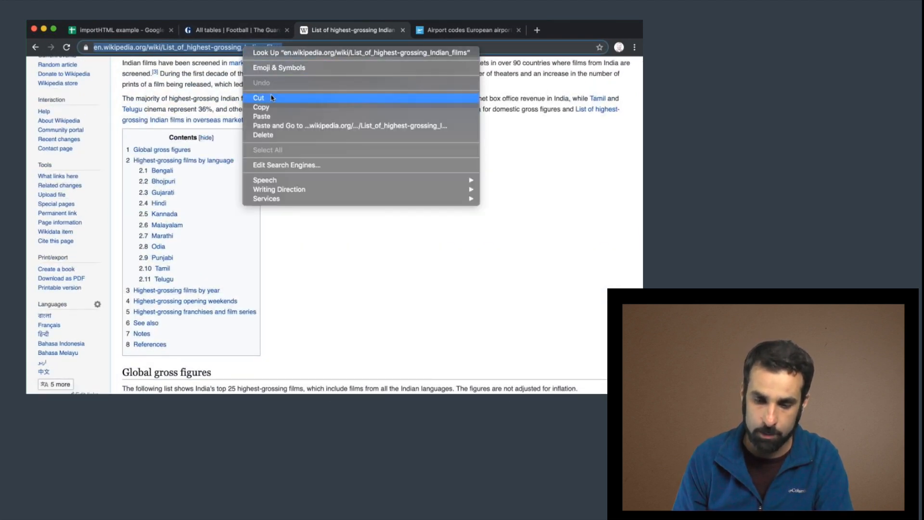
{"action": "left_click", "coordinate": [273, 108]}
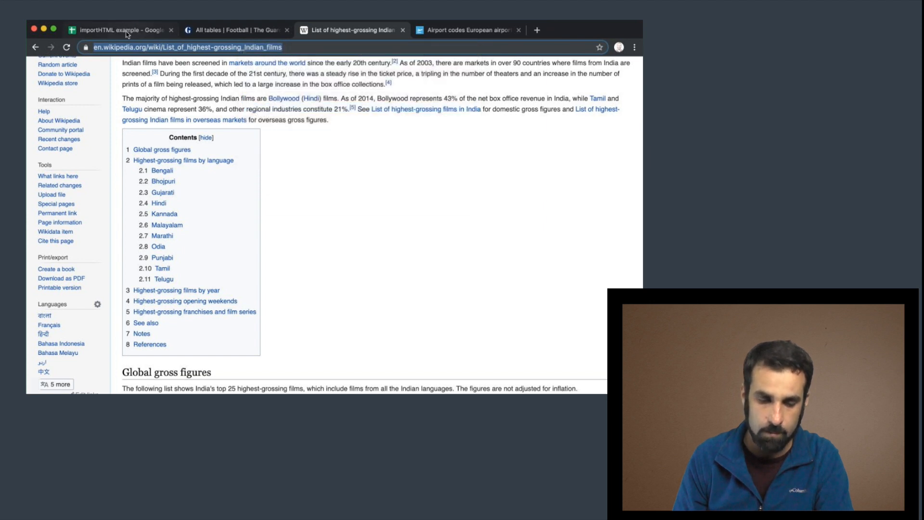
{"action": "left_click", "coordinate": [128, 32]}
{"action": "left_click", "coordinate": [75, 158]}
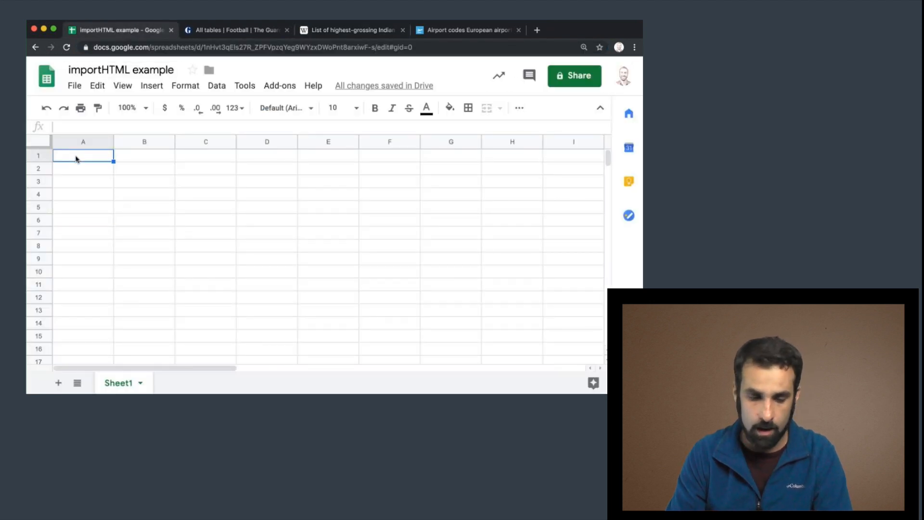
{"action": "type", "text": "="}
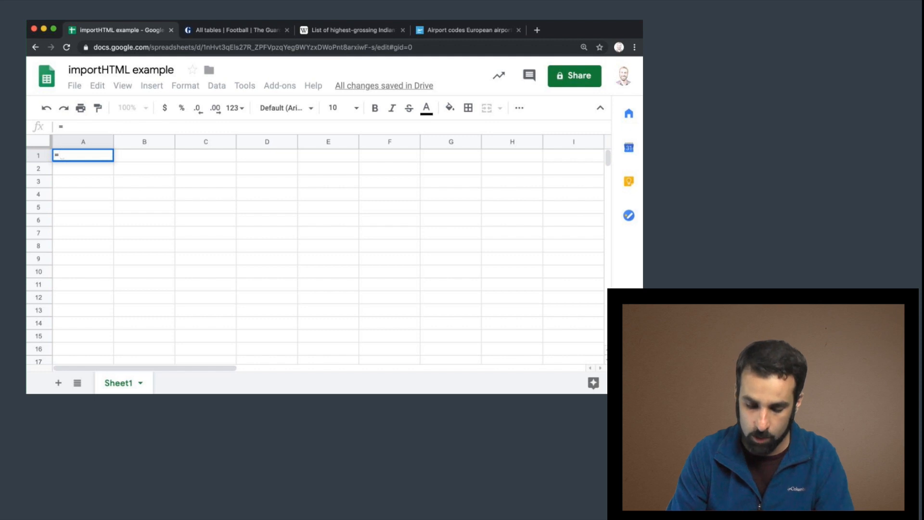
{"action": "type", "text": "importHTML"}
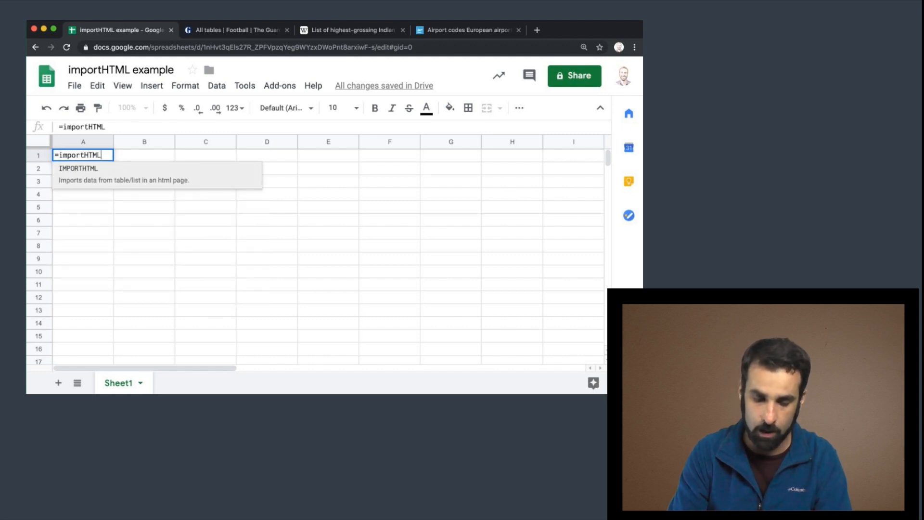
{"action": "type", "text": "(\""}
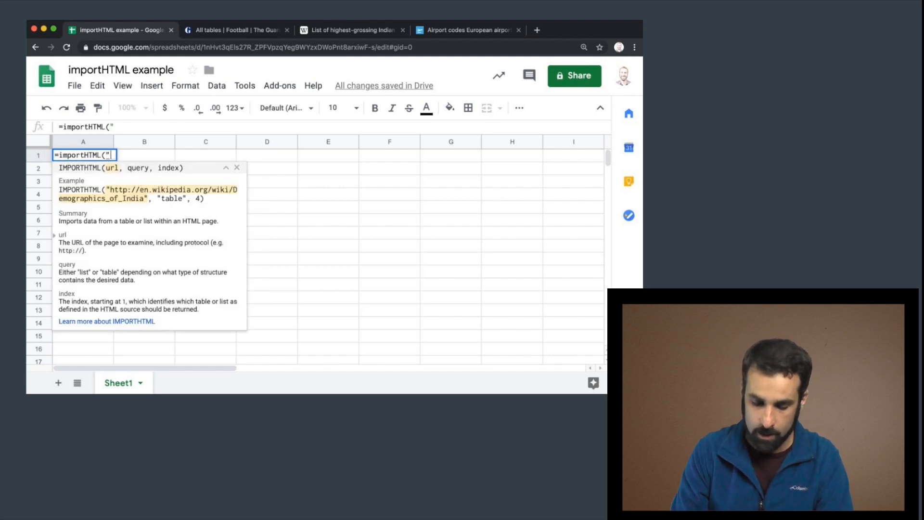
{"action": "key", "text": "super+v"}
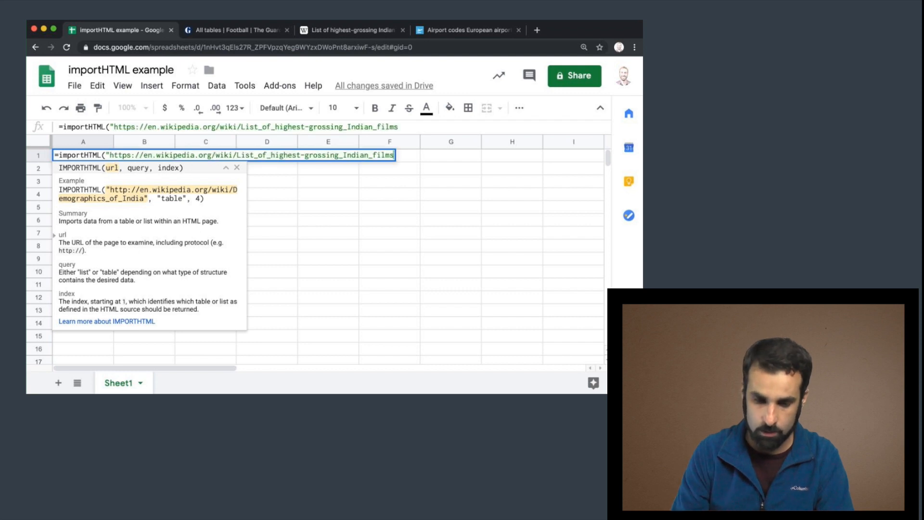
{"action": "type", "text": "\""}
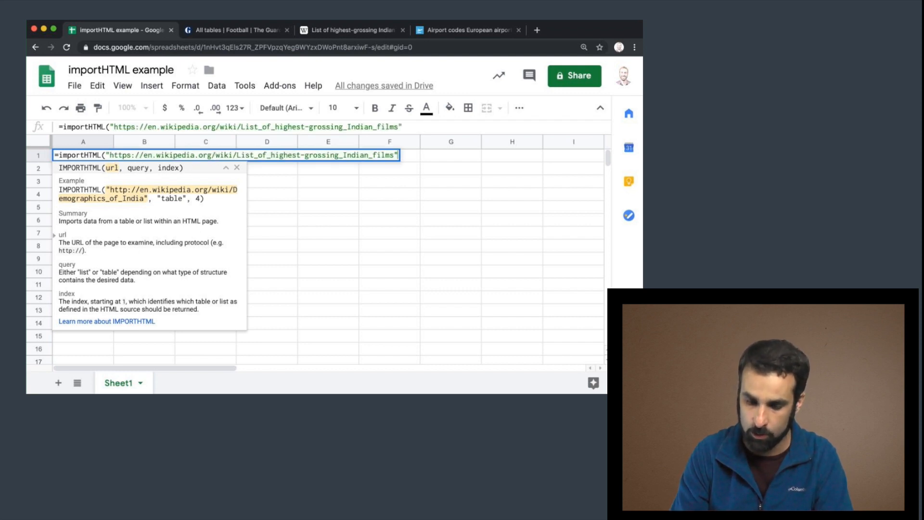
{"action": "type", "text": ", \"t"}
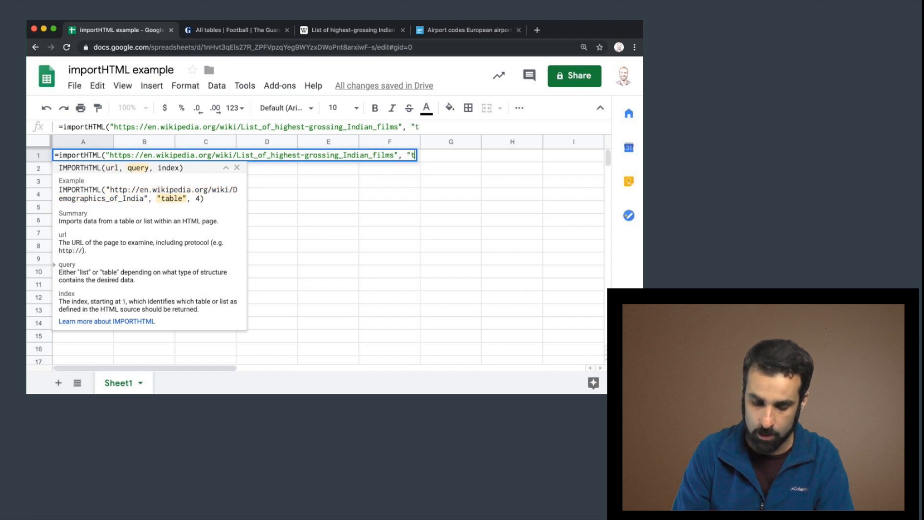
{"action": "type", "text": "able"}
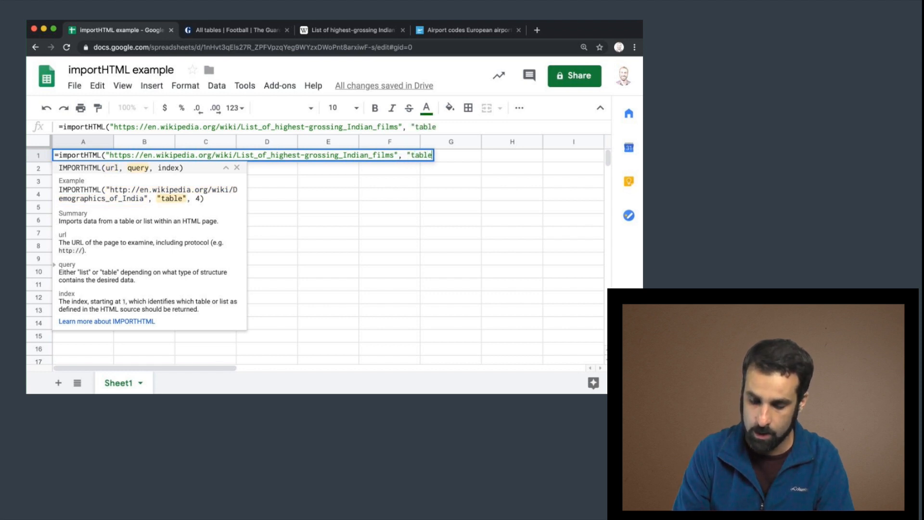
{"action": "type", "text": "\", "}
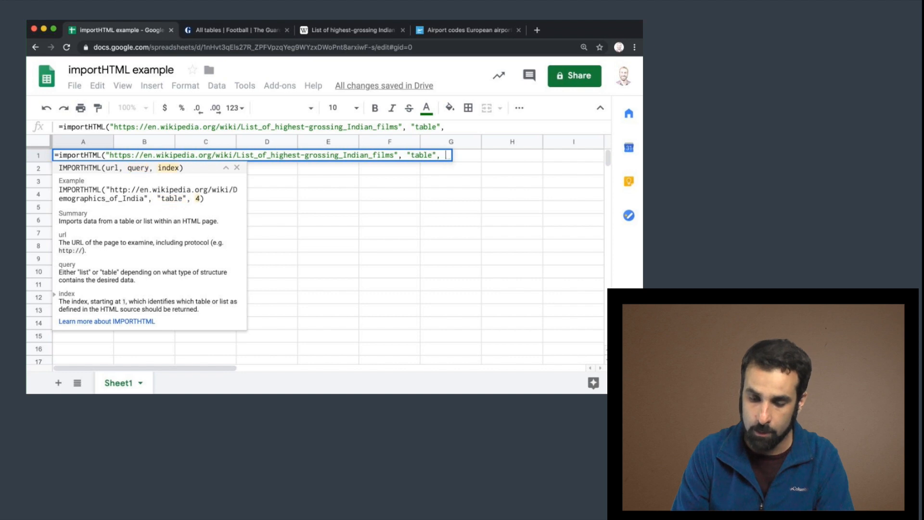
{"action": "type", "text": "1)"}
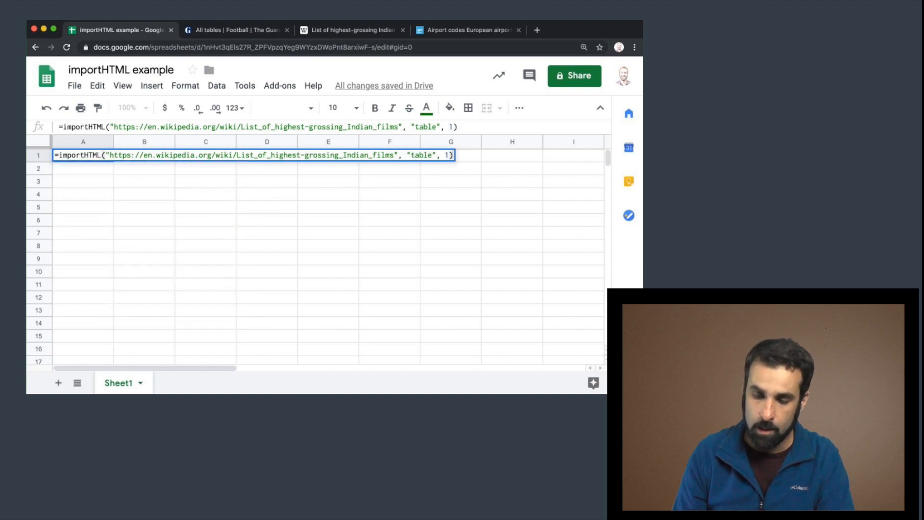
{"action": "left_click", "coordinate": [334, 30]}
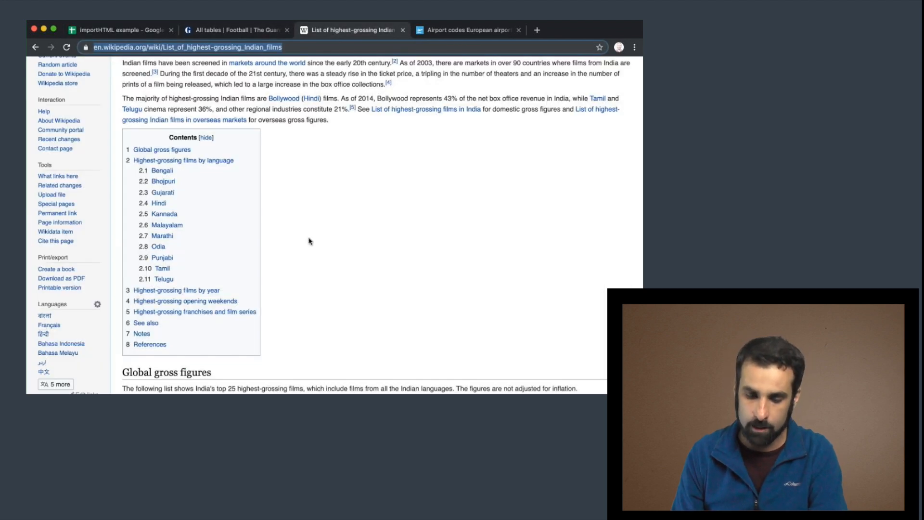
{"action": "scroll", "coordinate": [310, 243], "scroll_direction": "down", "scroll_amount": 10}
{"action": "scroll", "coordinate": [309, 247], "scroll_direction": "up", "scroll_amount": 1}
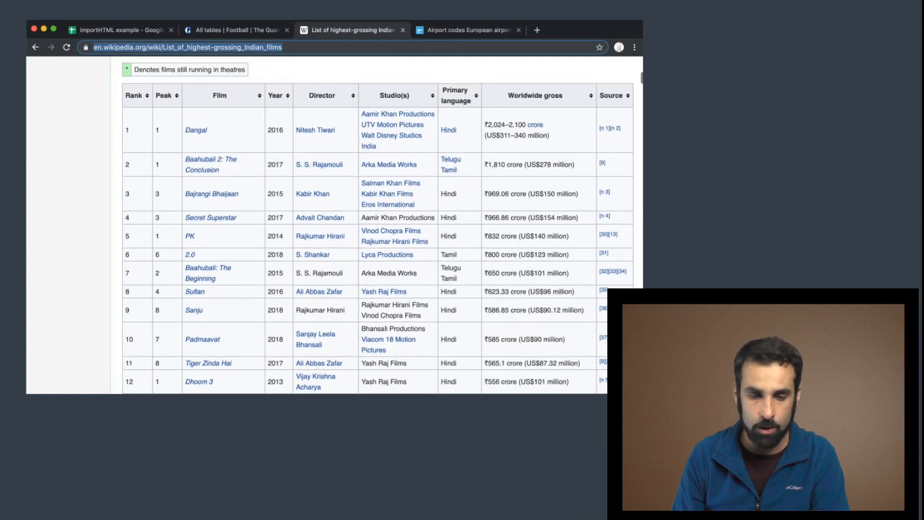
{"action": "left_click", "coordinate": [139, 30]}
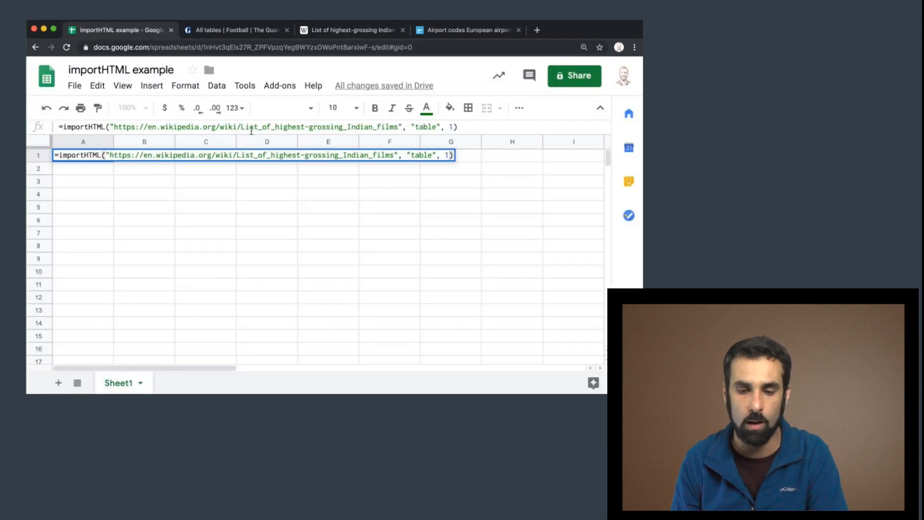
{"action": "key", "text": "Return"}
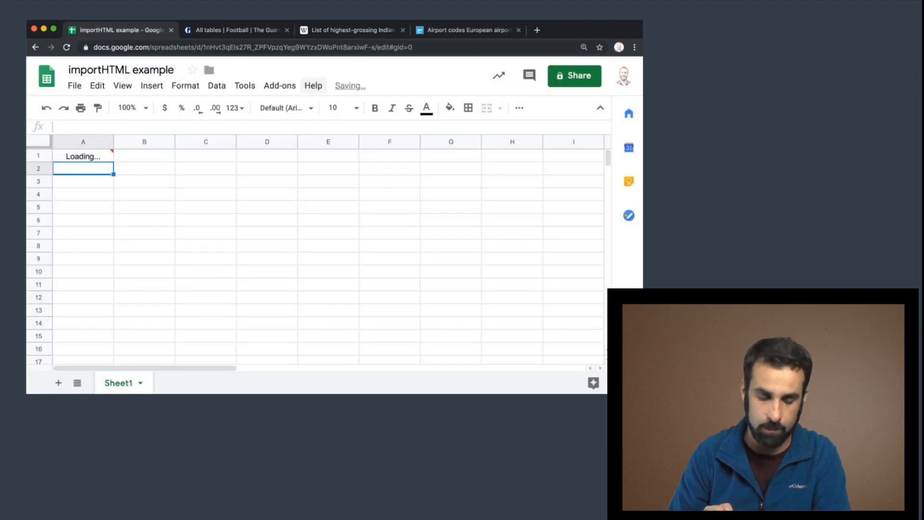
Compare the imported result in A1 with the tables on the Wikipedia page.
{"action": "left_click", "coordinate": [105, 159]}
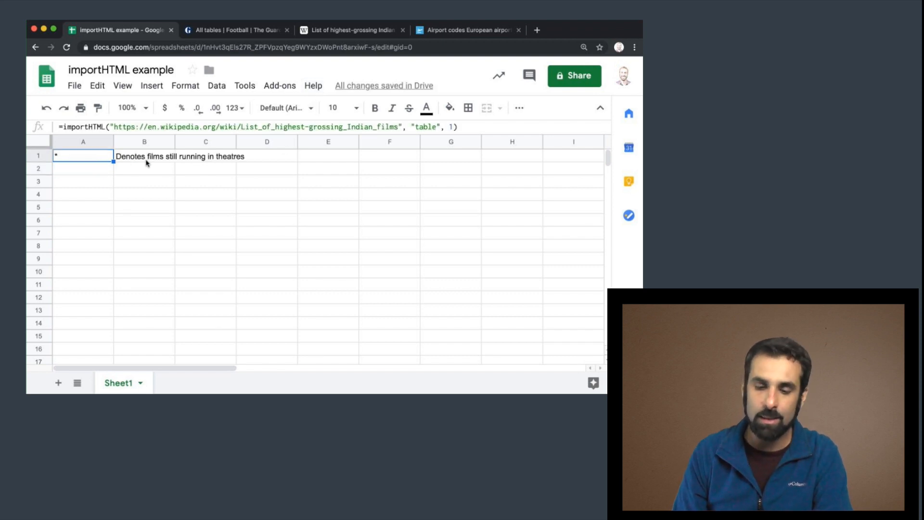
{"action": "left_click", "coordinate": [355, 31]}
{"action": "scroll", "coordinate": [318, 247], "scroll_direction": "up", "scroll_amount": 15}
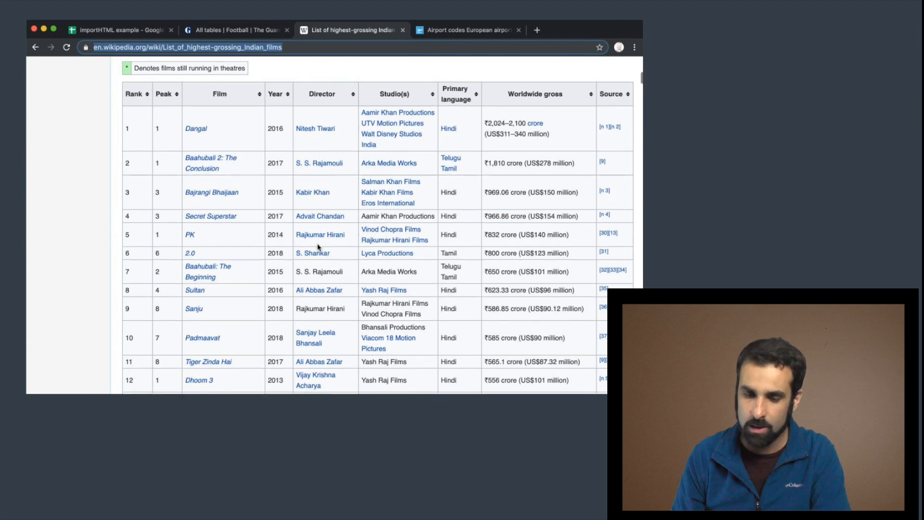
{"action": "scroll", "coordinate": [318, 247], "scroll_direction": "down", "scroll_amount": 10}
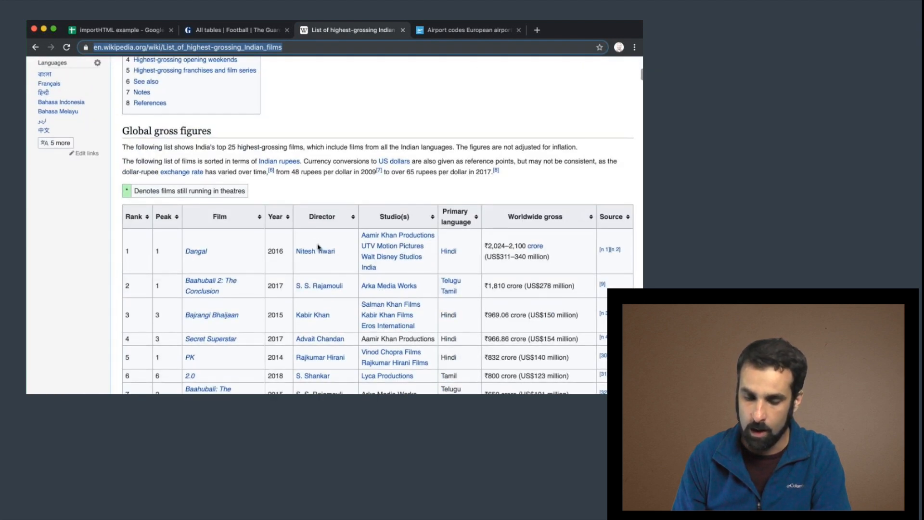
{"action": "scroll", "coordinate": [317, 247], "scroll_direction": "down", "scroll_amount": 3}
{"action": "scroll", "coordinate": [317, 247], "scroll_direction": "up", "scroll_amount": 8}
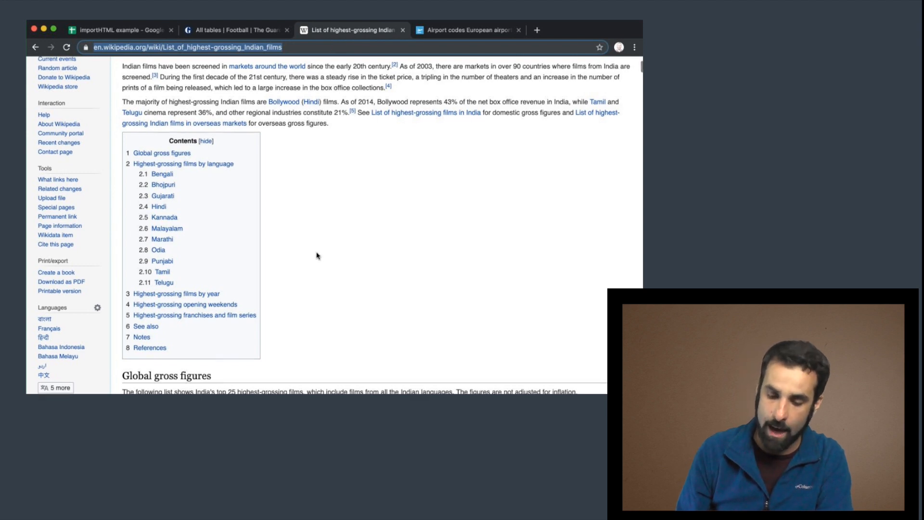
{"action": "scroll", "coordinate": [316, 254], "scroll_direction": "down", "scroll_amount": 6}
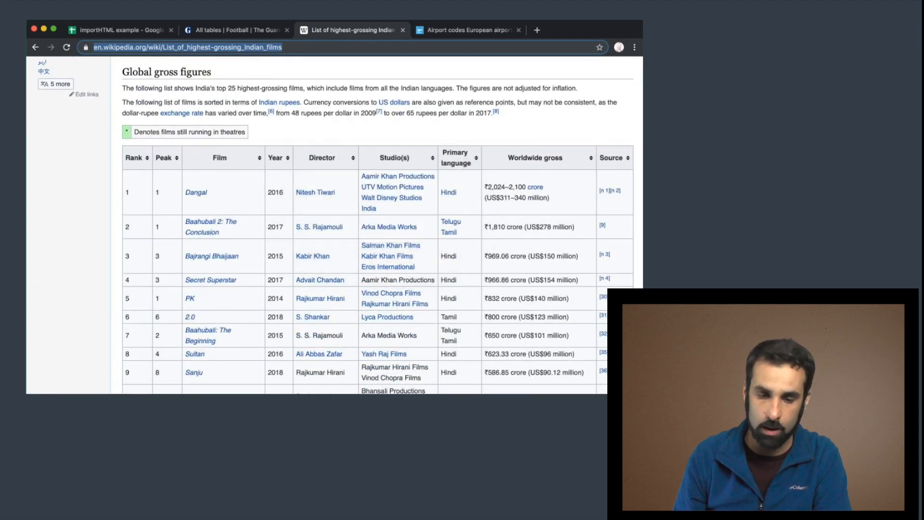
{"action": "left_click", "coordinate": [122, 30]}
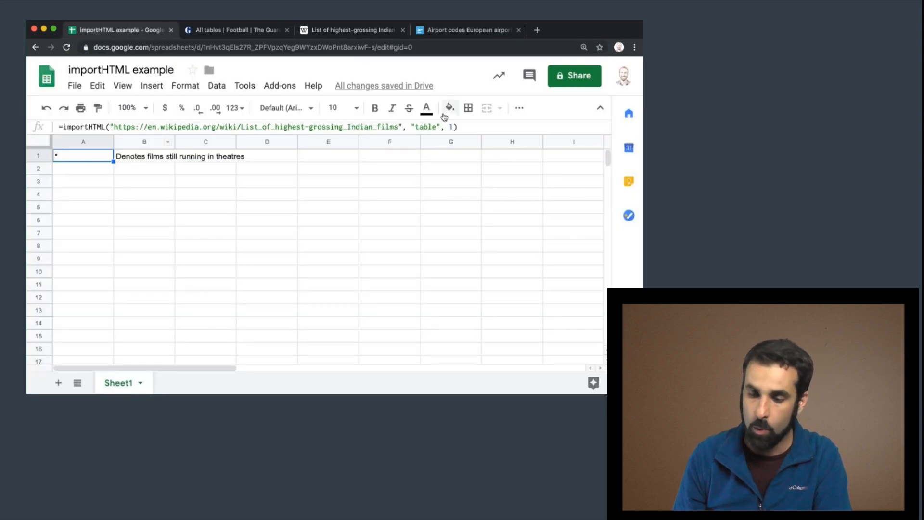
Change the index argument of the A1 formula to 2 to import the films table.
{"action": "left_click", "coordinate": [452, 127]}
{"action": "type", "text": "1"}
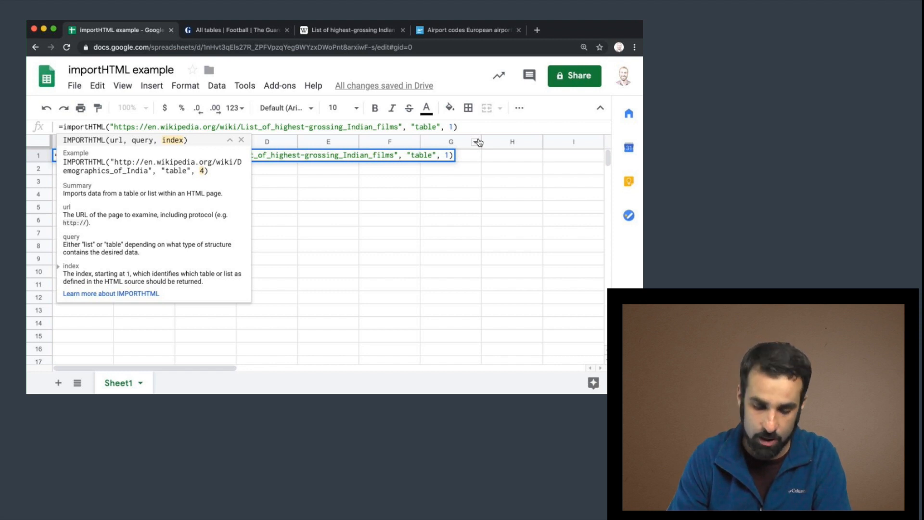
{"action": "key", "text": "BackSpace"}
{"action": "type", "text": "2"}
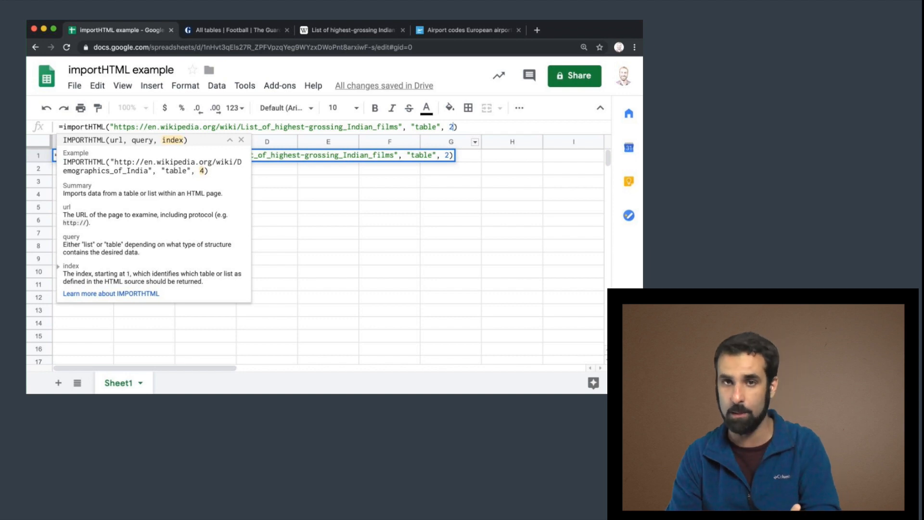
{"action": "key", "text": "Return"}
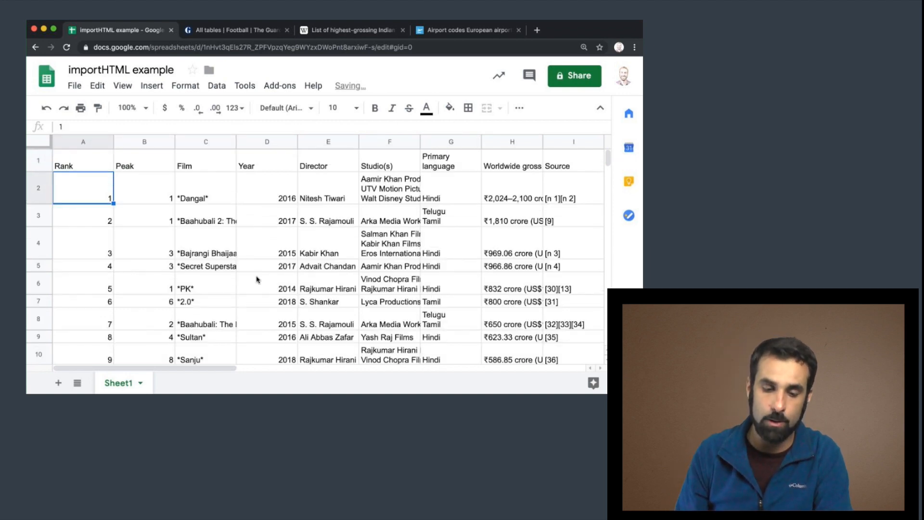
Compare the imported films table in the sheet with the Global gross figures table on Wikipedia.
{"action": "scroll", "coordinate": [244, 290], "scroll_direction": "down", "scroll_amount": 10}
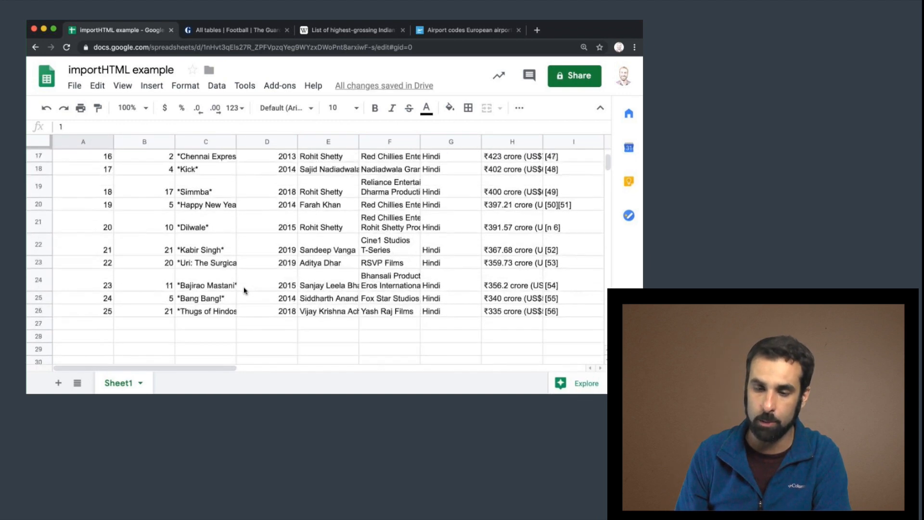
{"action": "left_click", "coordinate": [359, 30]}
{"action": "scroll", "coordinate": [331, 170], "scroll_direction": "up", "scroll_amount": 10}
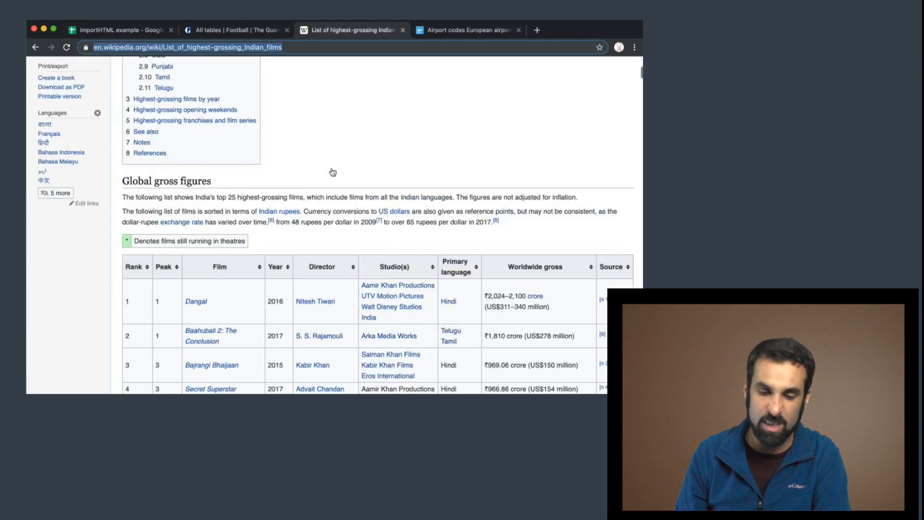
{"action": "scroll", "coordinate": [332, 171], "scroll_direction": "down", "scroll_amount": 2}
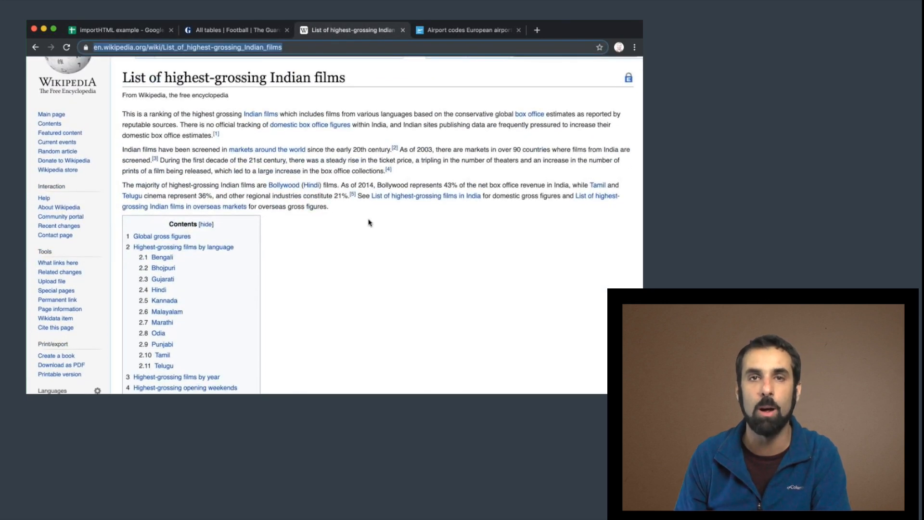
{"action": "scroll", "coordinate": [327, 229], "scroll_direction": "down", "scroll_amount": 10}
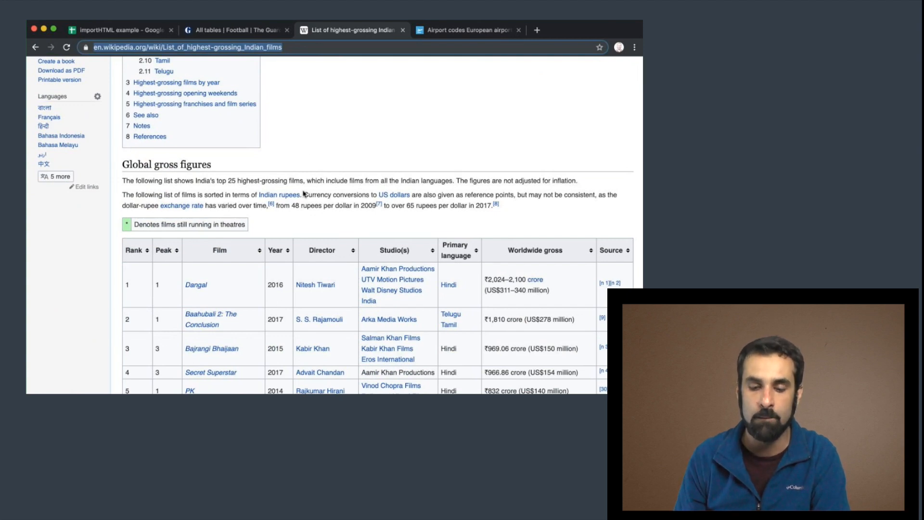
{"action": "scroll", "coordinate": [315, 123], "scroll_direction": "up", "scroll_amount": 12}
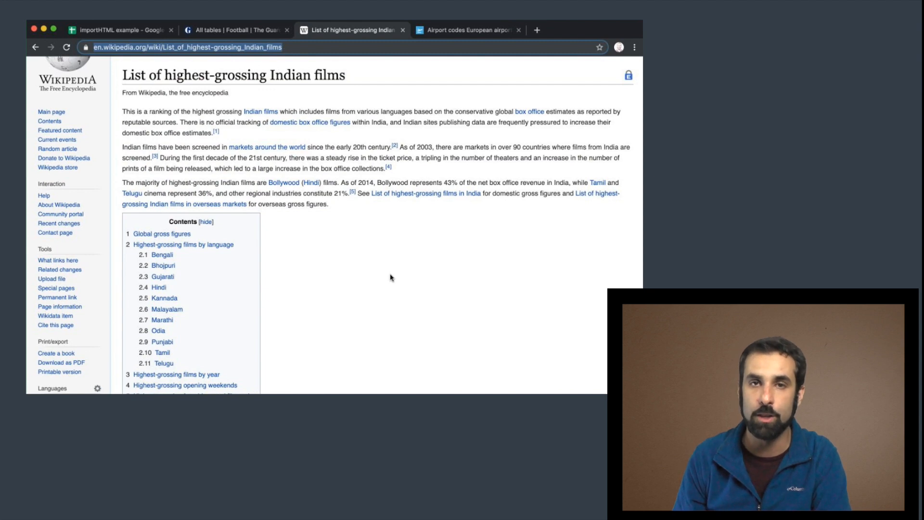
{"action": "scroll", "coordinate": [391, 278], "scroll_direction": "down", "scroll_amount": 8}
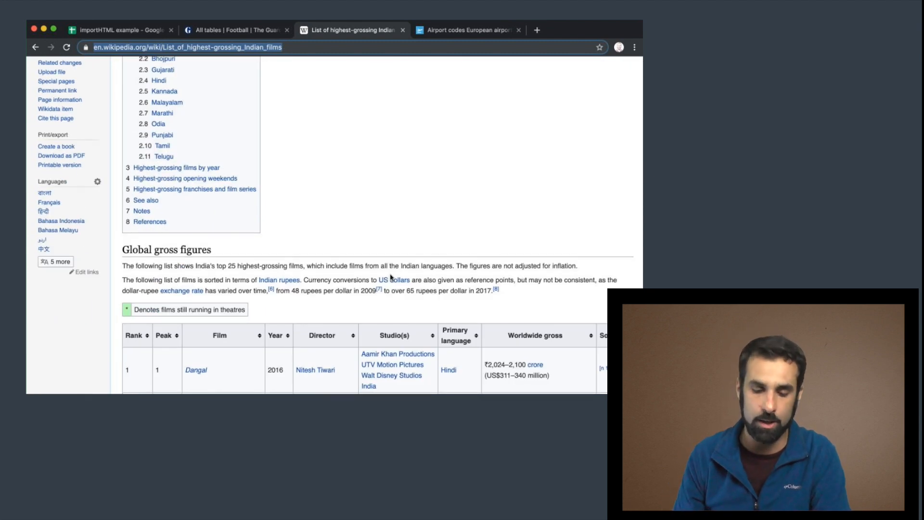
{"action": "scroll", "coordinate": [391, 277], "scroll_direction": "down", "scroll_amount": 7}
{"action": "scroll", "coordinate": [391, 277], "scroll_direction": "up", "scroll_amount": 2}
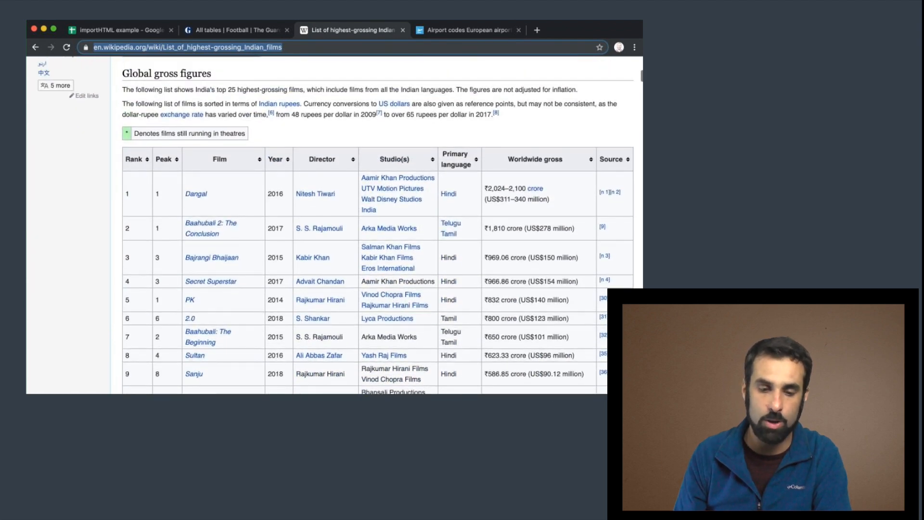
{"action": "left_click", "coordinate": [111, 30]}
{"action": "scroll", "coordinate": [82, 171], "scroll_direction": "up", "scroll_amount": 10}
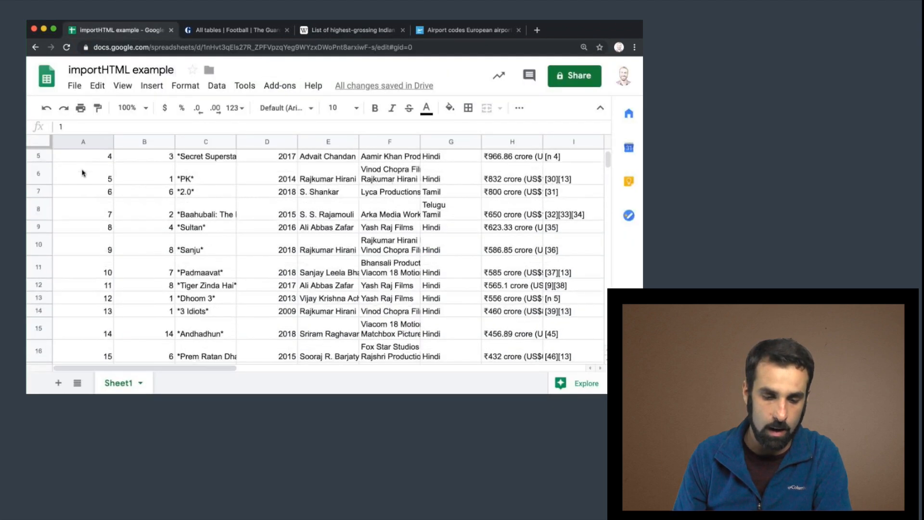
Inspect the imported films table and the index argument of the A1 formula.
{"action": "left_click", "coordinate": [70, 160]}
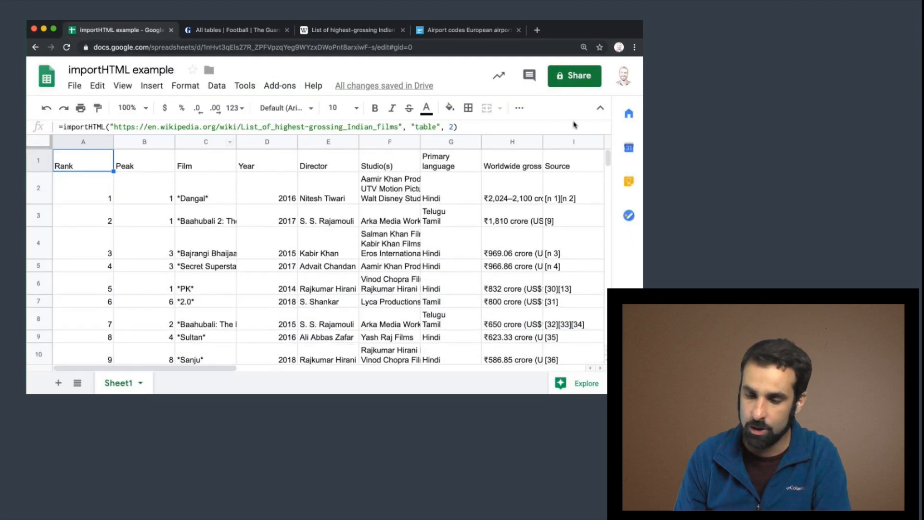
{"action": "double_click", "coordinate": [452, 126]}
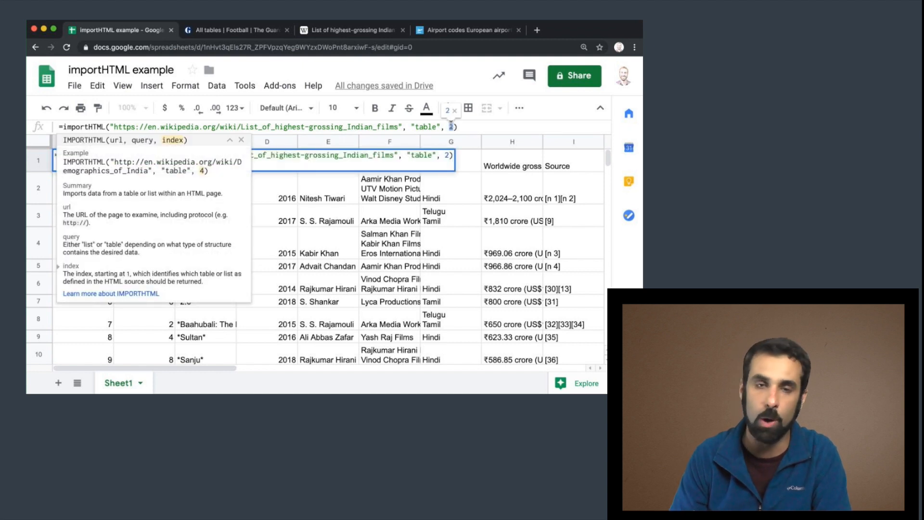
{"action": "left_click", "coordinate": [463, 192]}
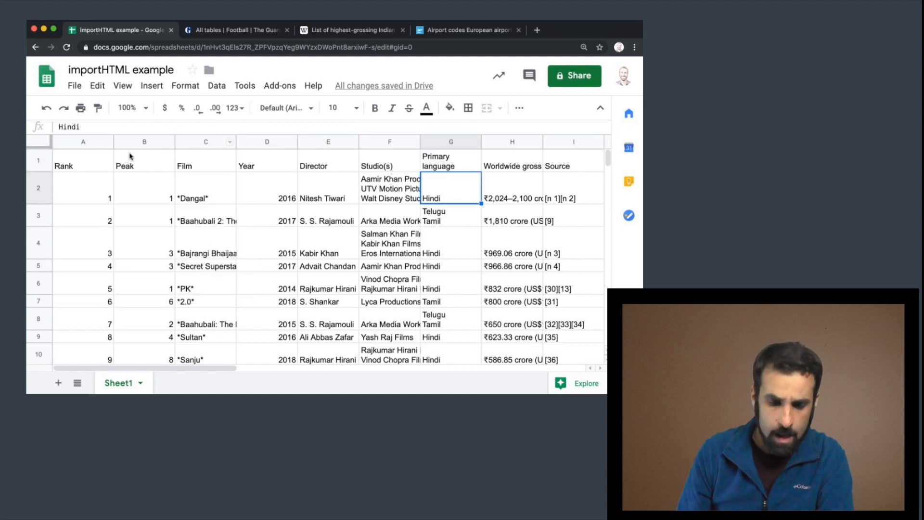
{"action": "left_click", "coordinate": [87, 163]}
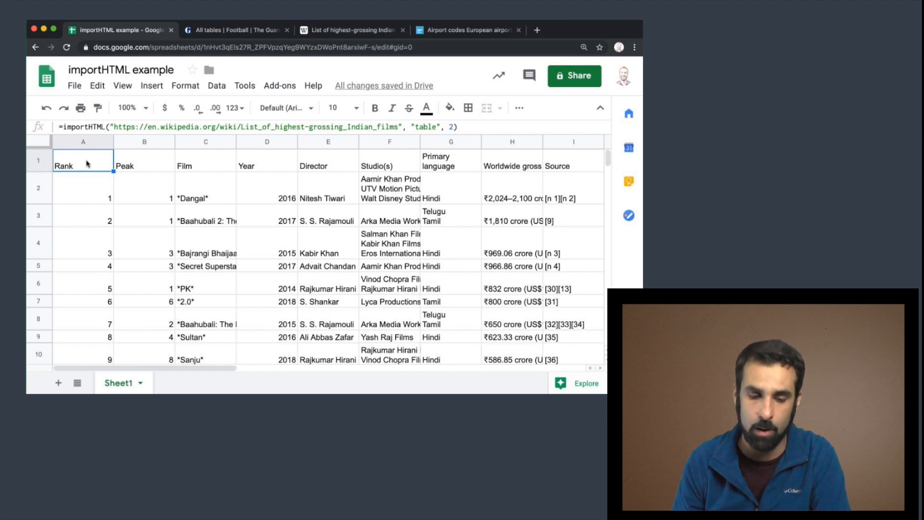
{"action": "scroll", "coordinate": [142, 241], "scroll_direction": "down", "scroll_amount": 8}
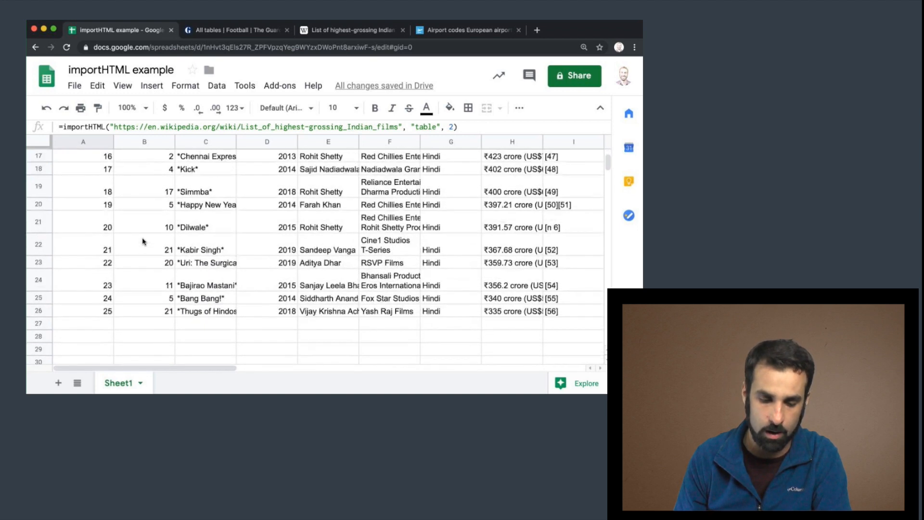
{"action": "scroll", "coordinate": [143, 242], "scroll_direction": "up", "scroll_amount": 3}
{"action": "scroll", "coordinate": [142, 241], "scroll_direction": "down", "scroll_amount": 4}
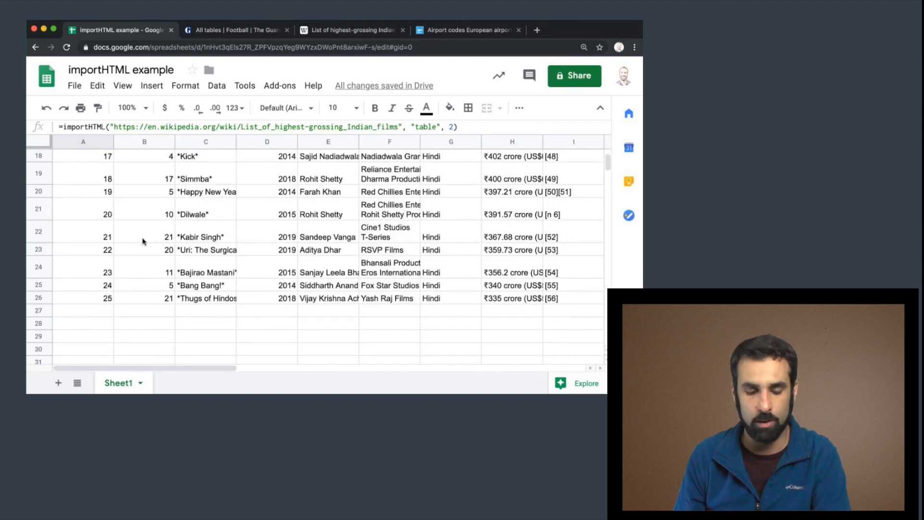
{"action": "scroll", "coordinate": [143, 242], "scroll_direction": "up", "scroll_amount": 8}
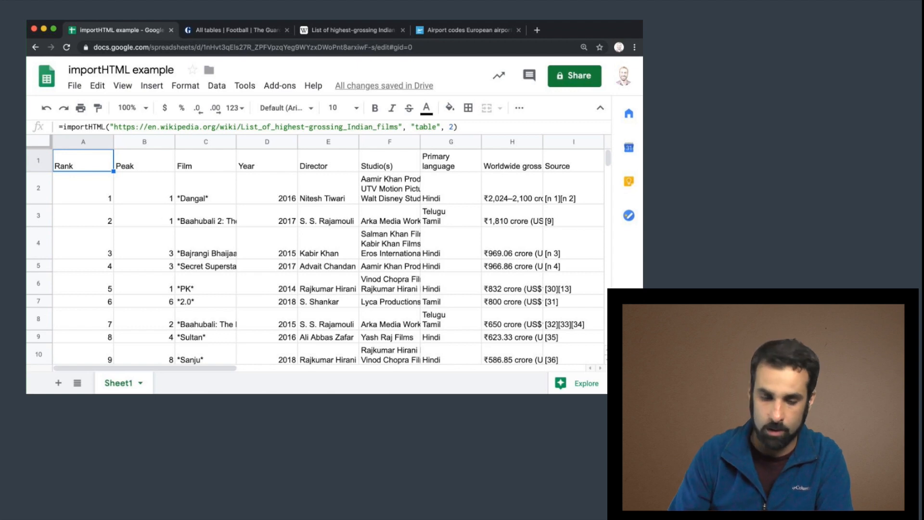
Clear cell A1 and examine the European airport codes table on the AirMundo page.
{"action": "key", "text": "Delete"}
{"action": "left_click", "coordinate": [458, 32]}
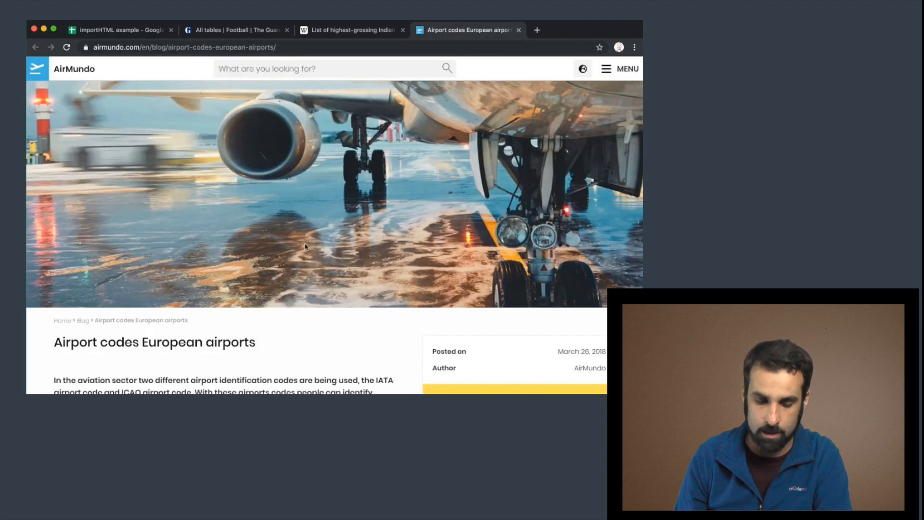
{"action": "scroll", "coordinate": [305, 246], "scroll_direction": "down", "scroll_amount": 15}
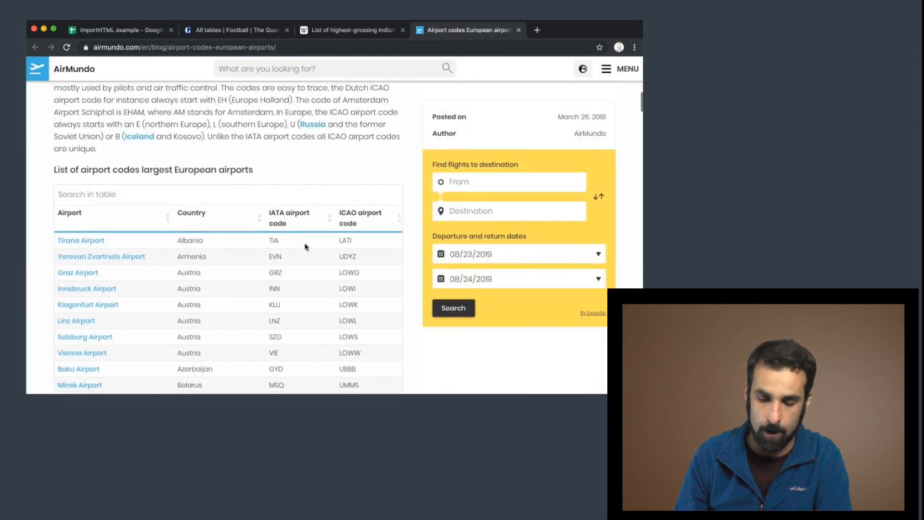
{"action": "scroll", "coordinate": [304, 246], "scroll_direction": "down", "scroll_amount": 15}
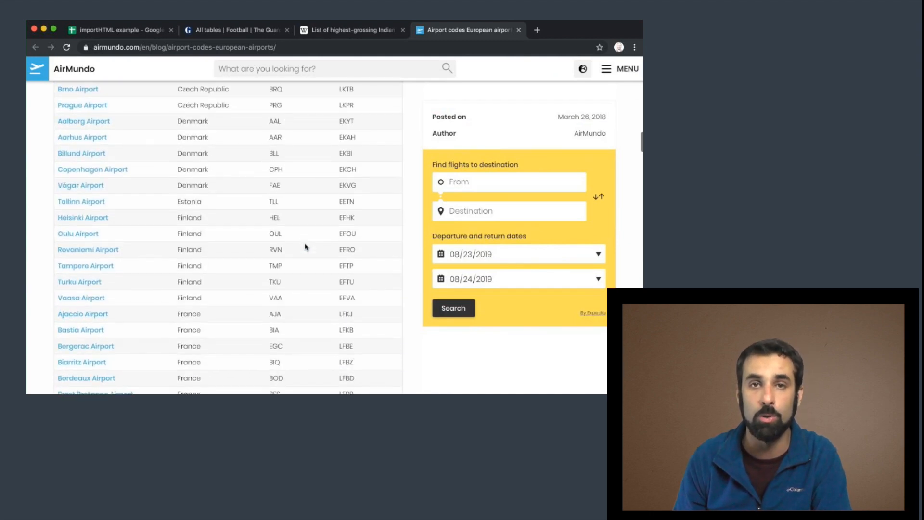
{"action": "scroll", "coordinate": [305, 247], "scroll_direction": "down", "scroll_amount": 15}
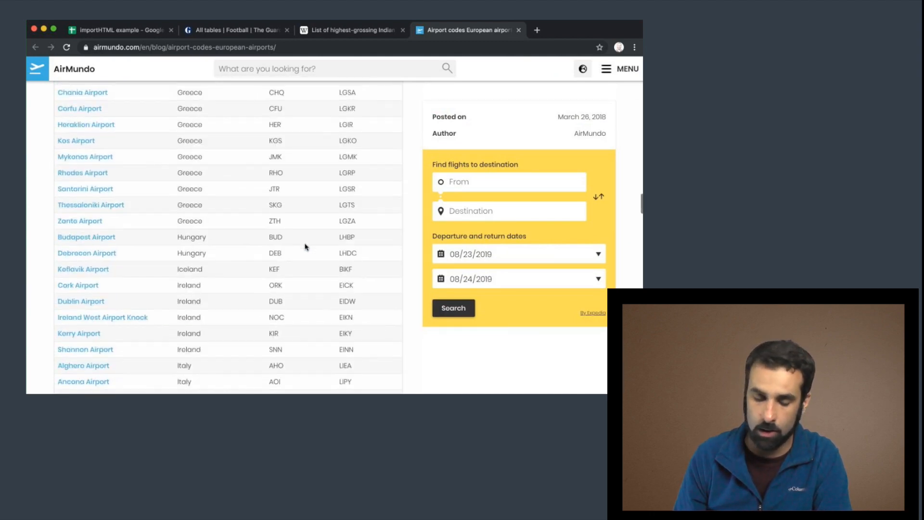
{"action": "scroll", "coordinate": [305, 247], "scroll_direction": "down", "scroll_amount": 6}
{"action": "scroll", "coordinate": [304, 247], "scroll_direction": "down", "scroll_amount": 10}
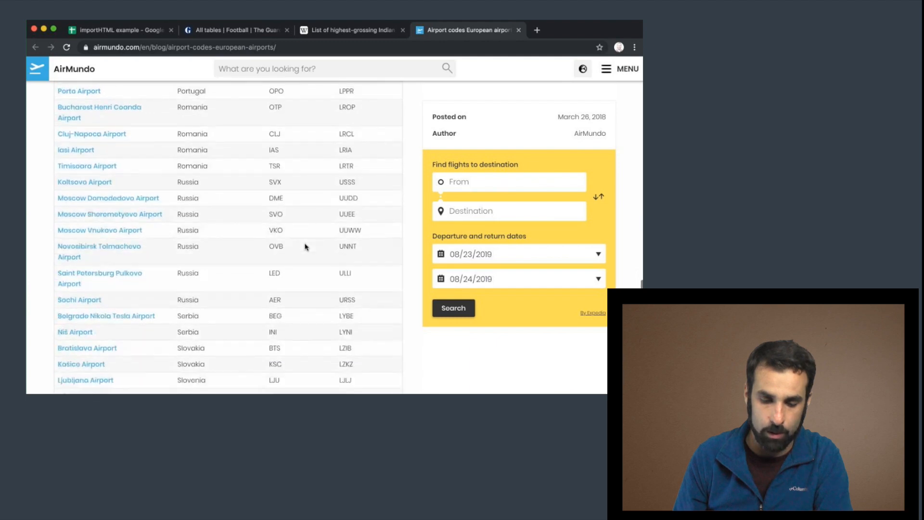
{"action": "scroll", "coordinate": [304, 247], "scroll_direction": "up", "scroll_amount": 15}
{"action": "scroll", "coordinate": [305, 247], "scroll_direction": "up", "scroll_amount": 15}
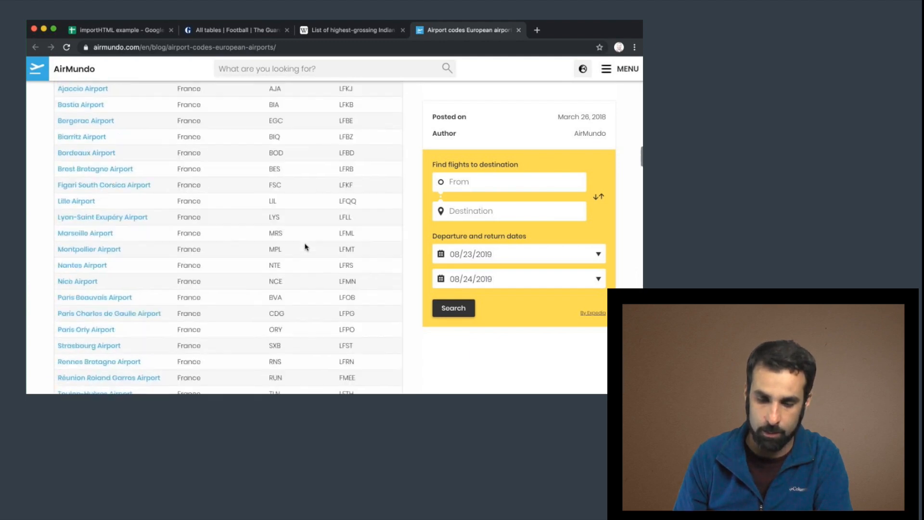
{"action": "scroll", "coordinate": [305, 247], "scroll_direction": "down", "scroll_amount": 4}
{"action": "scroll", "coordinate": [304, 247], "scroll_direction": "down", "scroll_amount": 2}
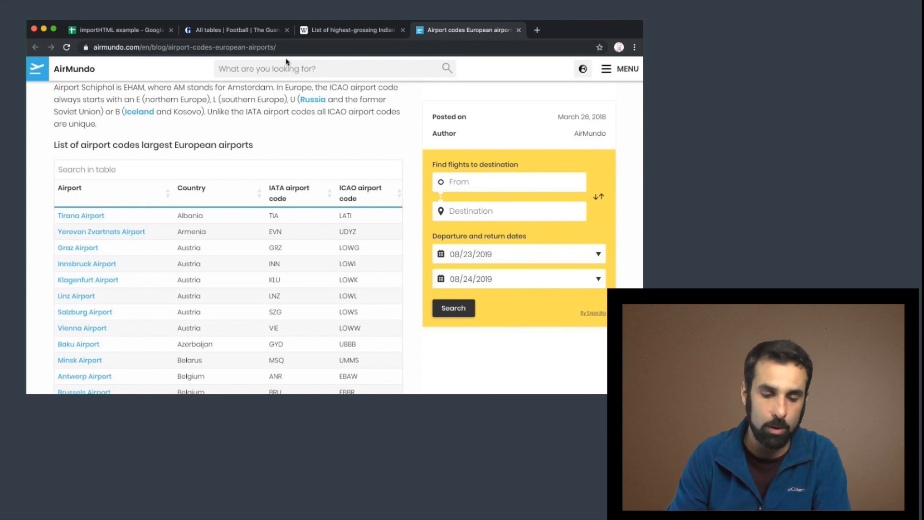
Copy the AirMundo page's URL from the address bar.
{"action": "left_click", "coordinate": [245, 48]}
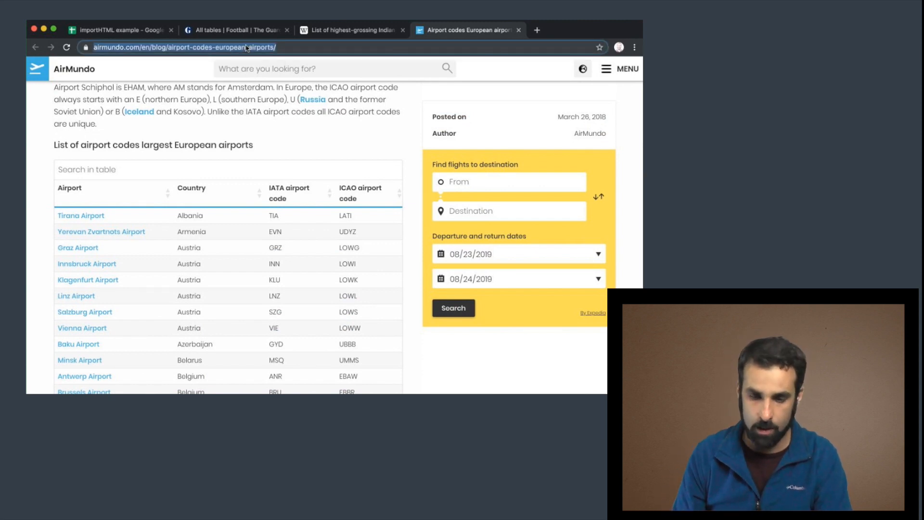
{"action": "right_click", "coordinate": [246, 47]}
{"action": "left_click", "coordinate": [268, 105]}
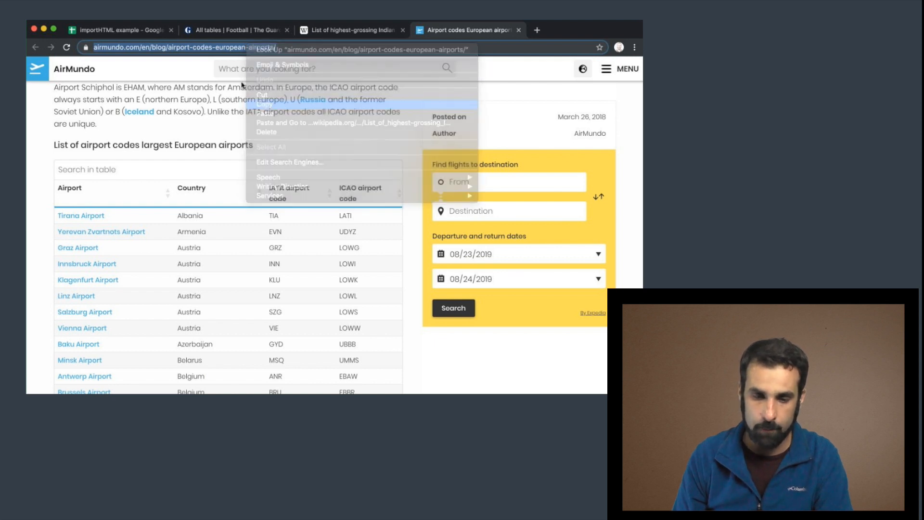
{"action": "left_click", "coordinate": [135, 34]}
{"action": "type", "text": "="}
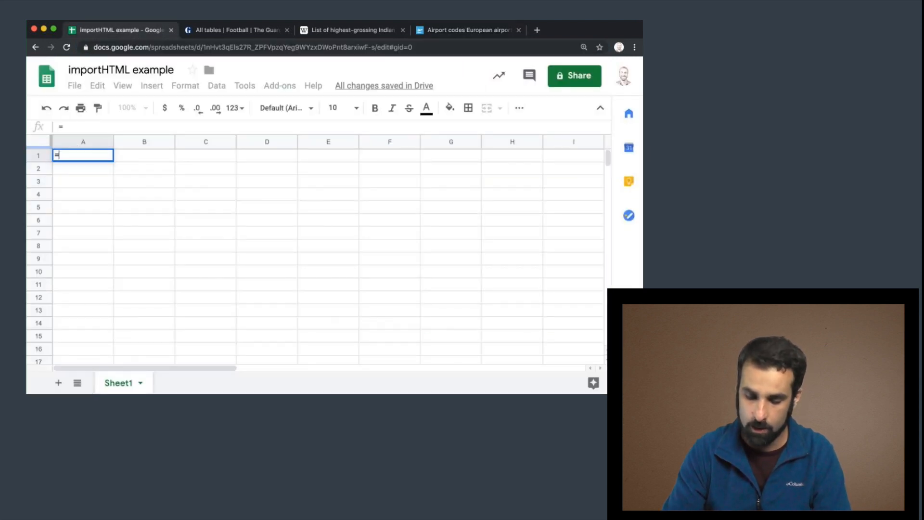
{"action": "type", "text": "importHTML"}
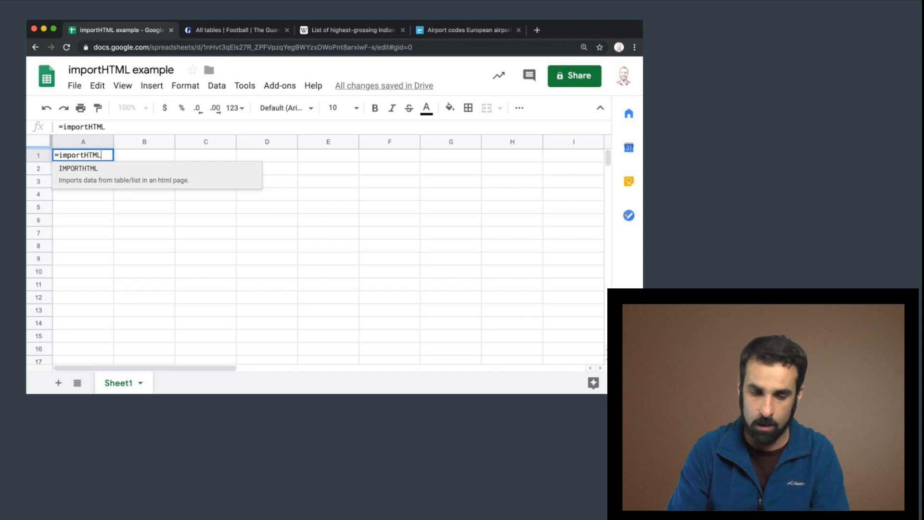
{"action": "type", "text": "(\""}
{"action": "key", "text": "super+v"}
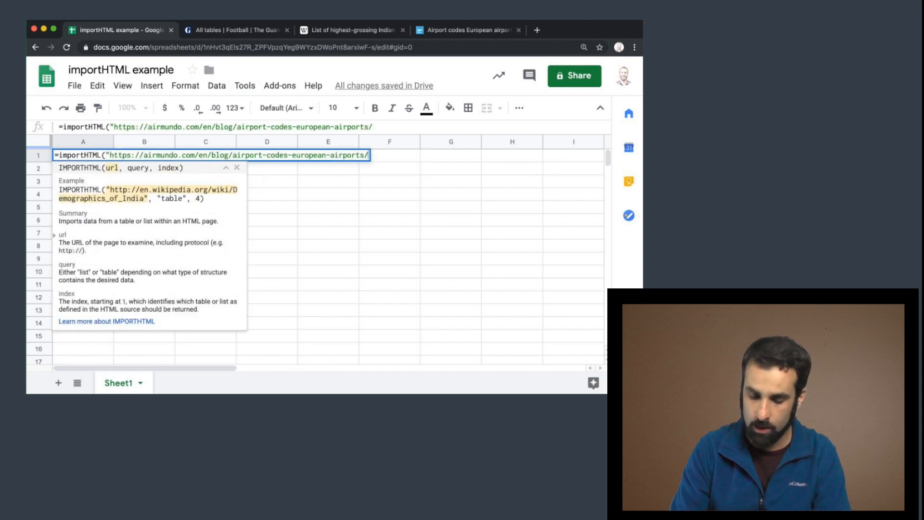
{"action": "type", "text": "\""}
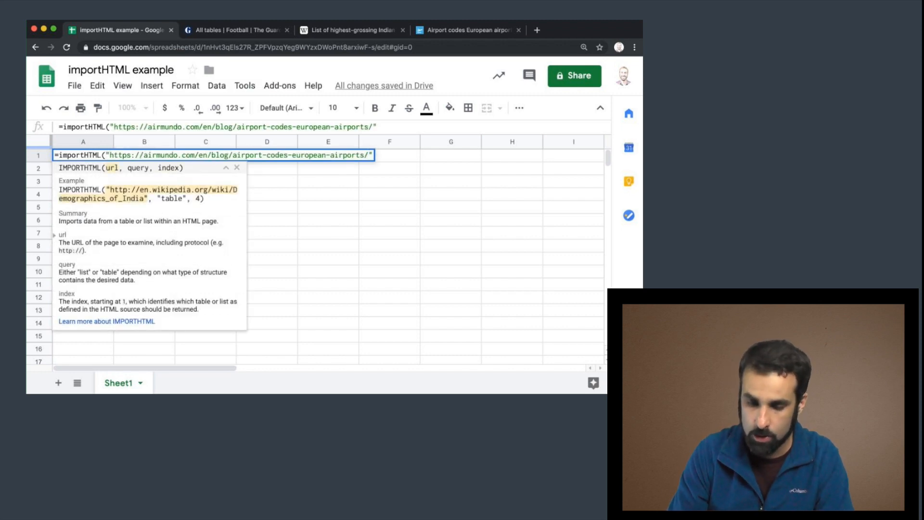
{"action": "type", "text": ", \"table"}
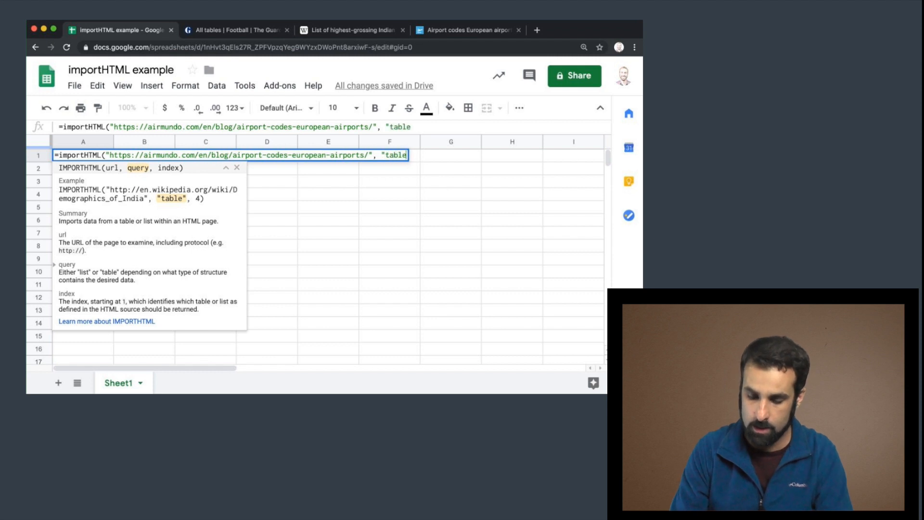
{"action": "type", "text": "\", "}
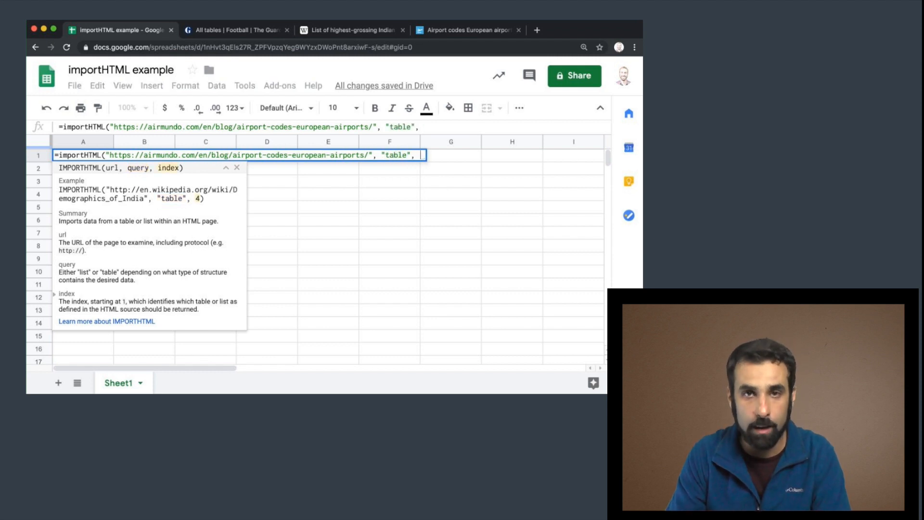
{"action": "type", "text": "1)"}
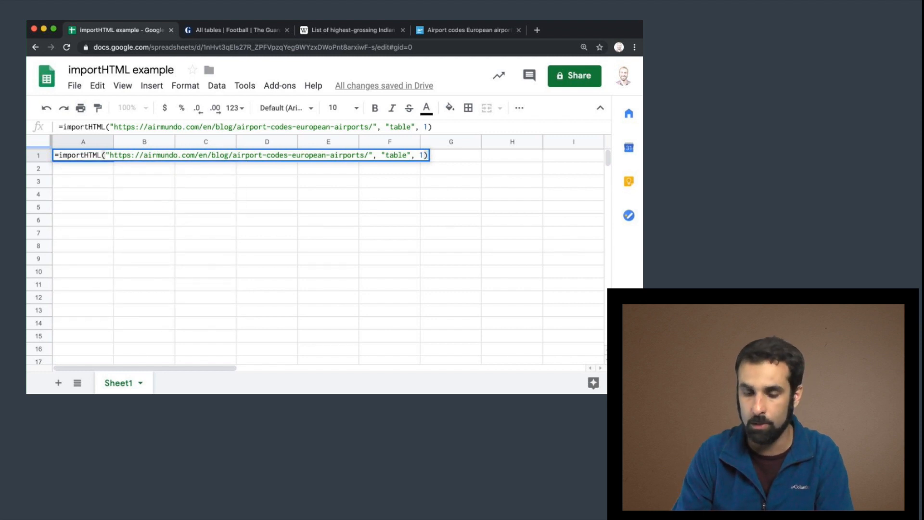
{"action": "key", "text": "Return"}
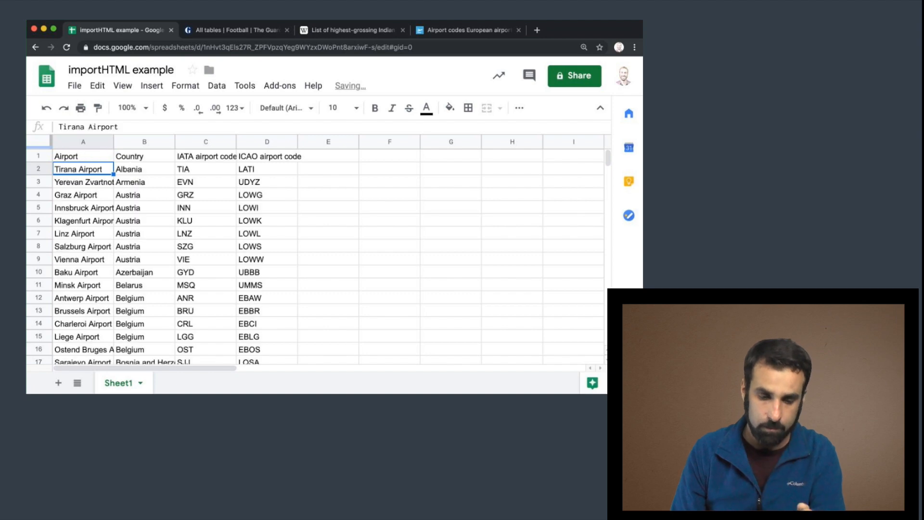
Scroll through the imported airport codes table in the sheet.
{"action": "scroll", "coordinate": [113, 201], "scroll_direction": "down", "scroll_amount": 10}
{"action": "scroll", "coordinate": [112, 201], "scroll_direction": "down", "scroll_amount": 20}
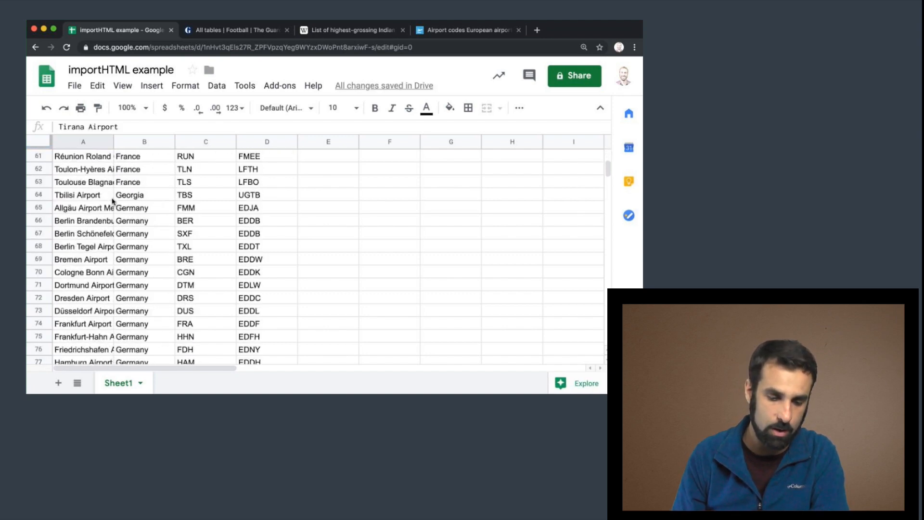
{"action": "scroll", "coordinate": [113, 202], "scroll_direction": "down", "scroll_amount": 20}
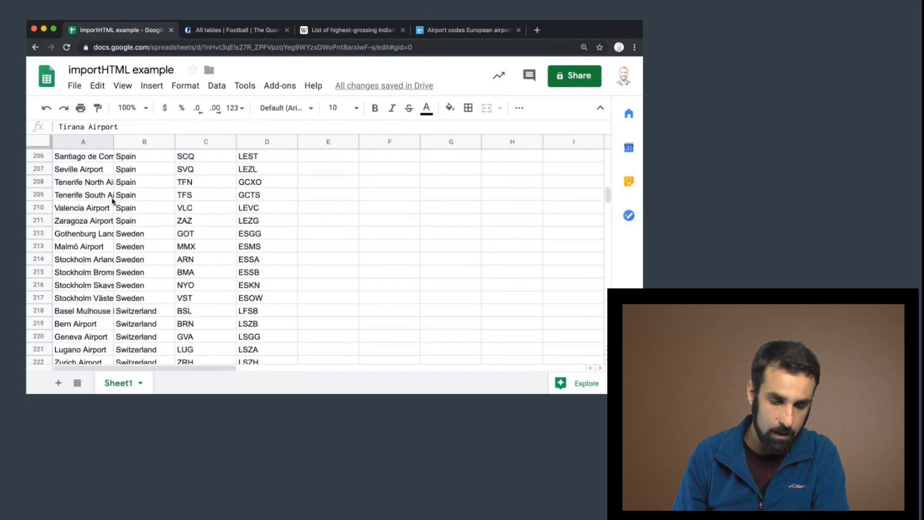
{"action": "scroll", "coordinate": [112, 201], "scroll_direction": "up", "scroll_amount": 9}
{"action": "scroll", "coordinate": [113, 201], "scroll_direction": "up", "scroll_amount": 20}
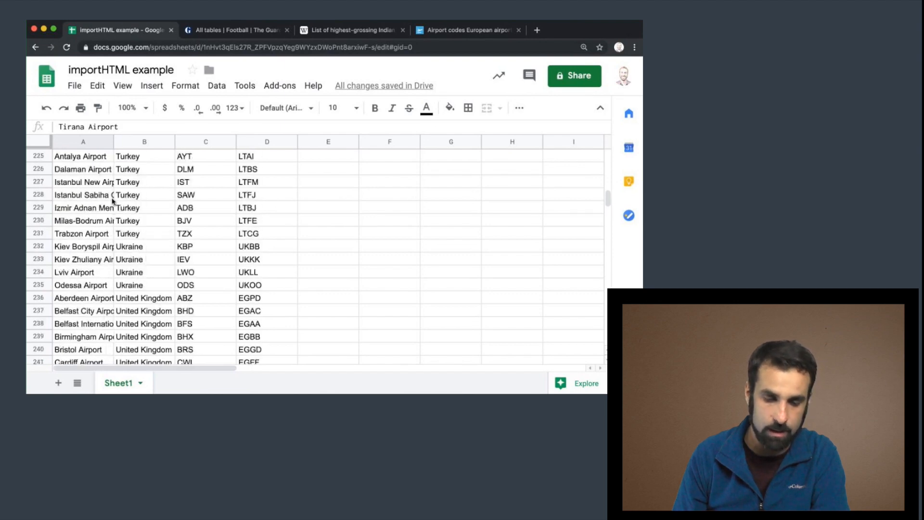
{"action": "scroll", "coordinate": [112, 201], "scroll_direction": "up", "scroll_amount": 20}
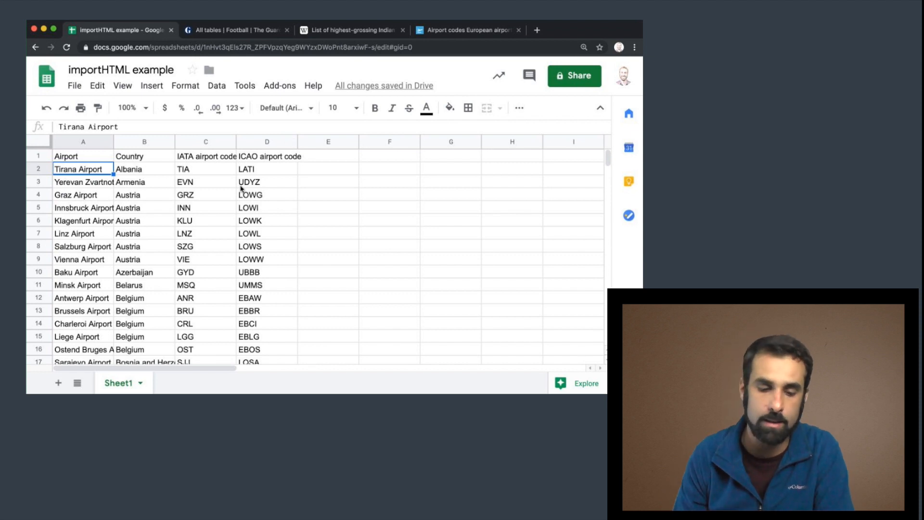
{"action": "left_click", "coordinate": [87, 158]}
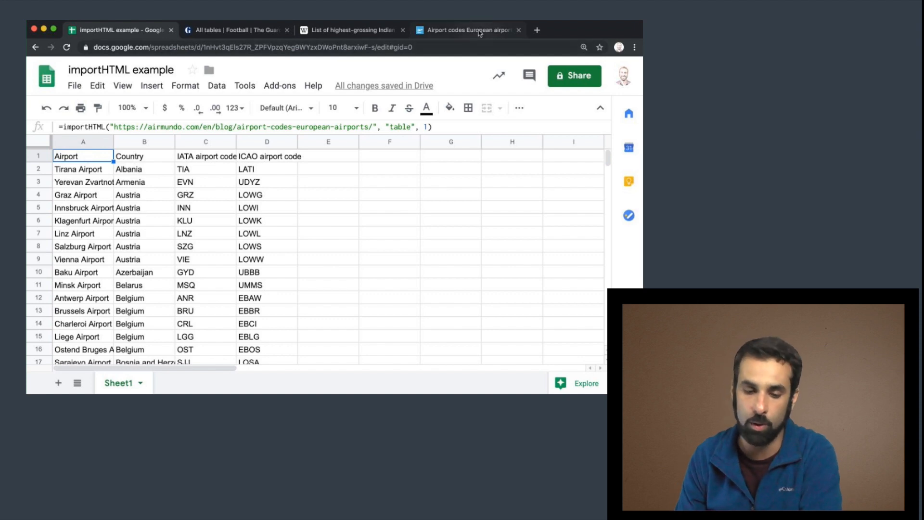
Revisit the AirMundo, Guardian and Wikipedia source pages before returning to the spreadsheet.
{"action": "left_click", "coordinate": [480, 33]}
{"action": "scroll", "coordinate": [187, 279], "scroll_direction": "down", "scroll_amount": 5}
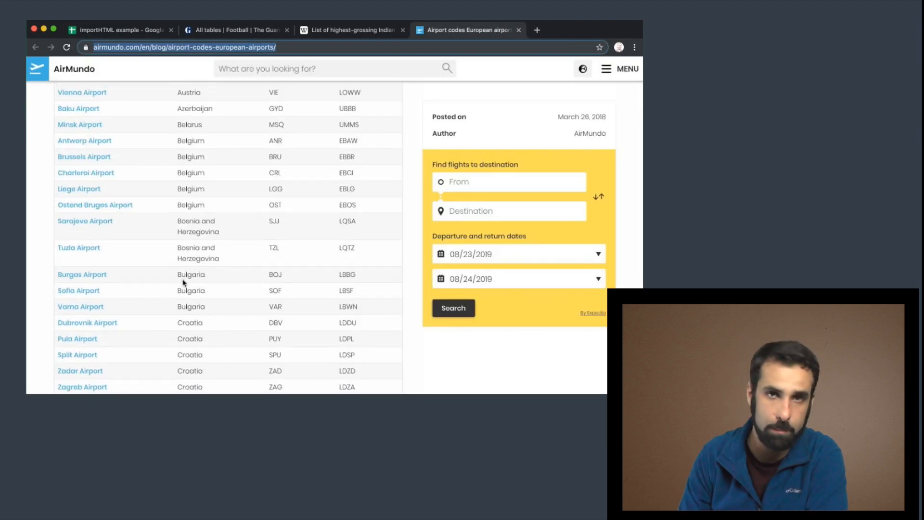
{"action": "left_click", "coordinate": [227, 30]}
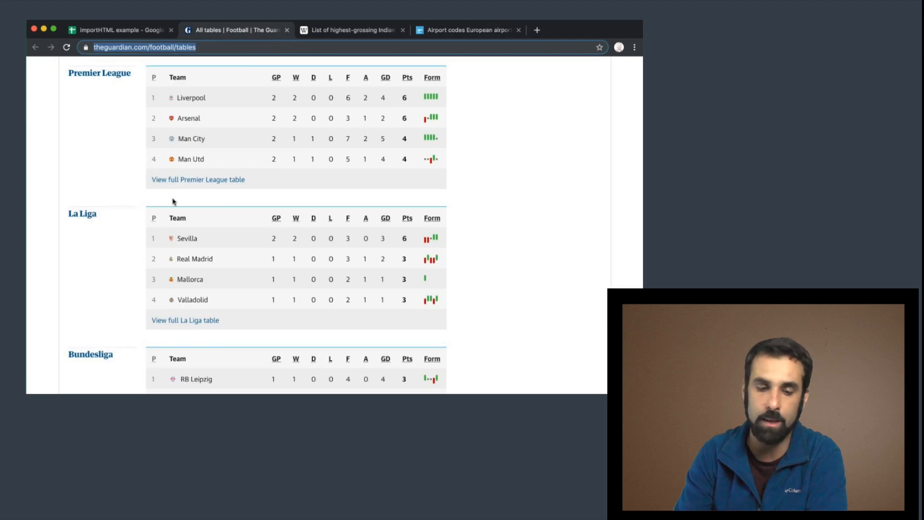
{"action": "left_click", "coordinate": [350, 30]}
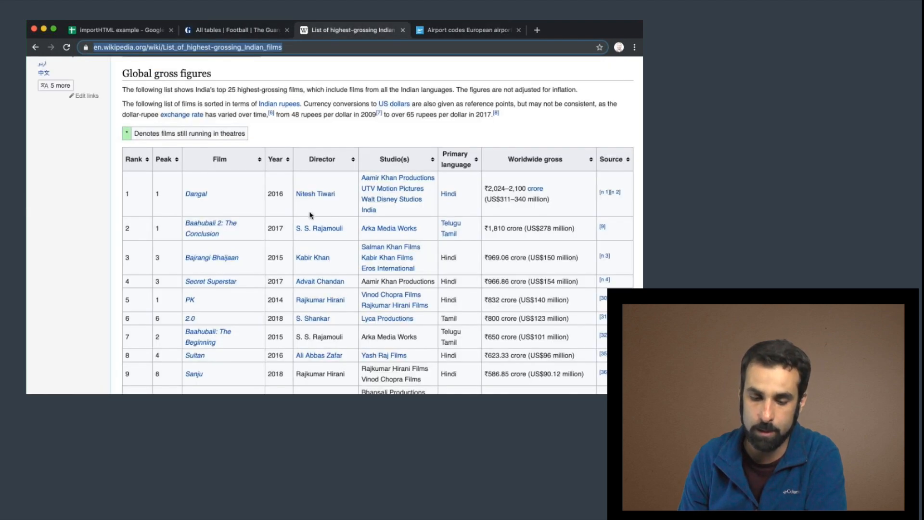
{"action": "scroll", "coordinate": [309, 216], "scroll_direction": "down", "scroll_amount": 5}
{"action": "scroll", "coordinate": [309, 216], "scroll_direction": "up", "scroll_amount": 4}
{"action": "left_click", "coordinate": [110, 31]}
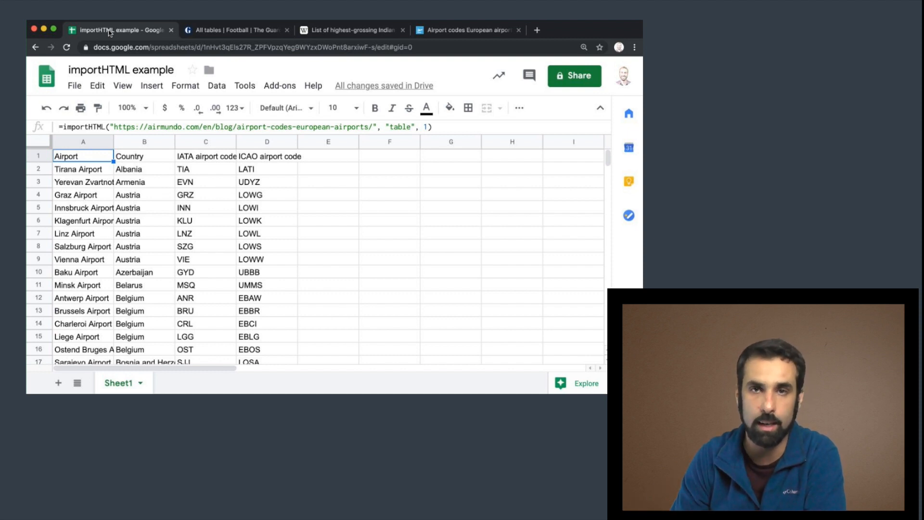
Switch to the text editor holding the lesson notes.
{"action": "left_click", "coordinate": [211, 235]}
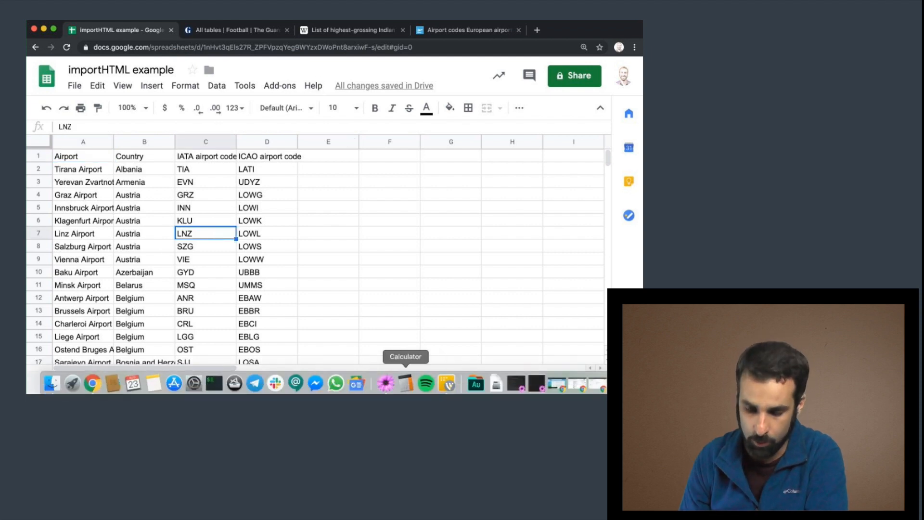
{"action": "left_click", "coordinate": [385, 383]}
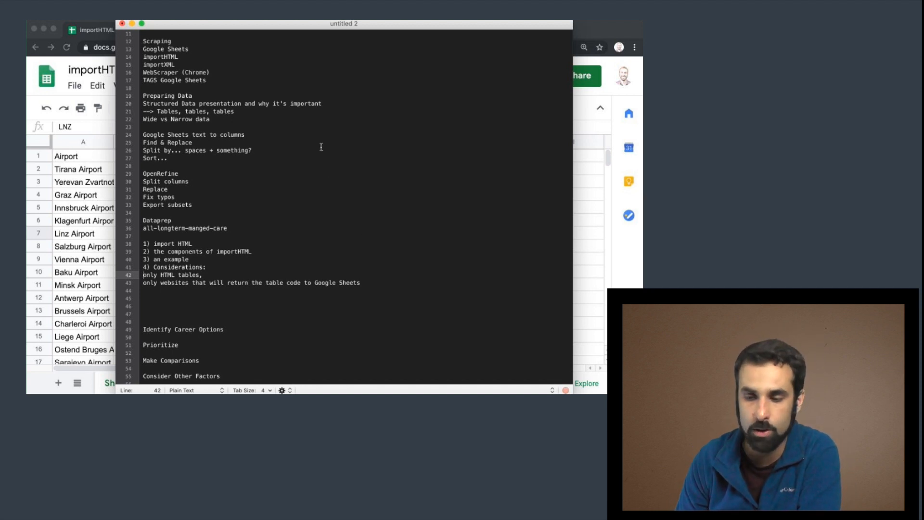
Inspect the HTML table code behind the Guardian Premier League table in the browser's developer tools.
{"action": "left_click", "coordinate": [595, 25]}
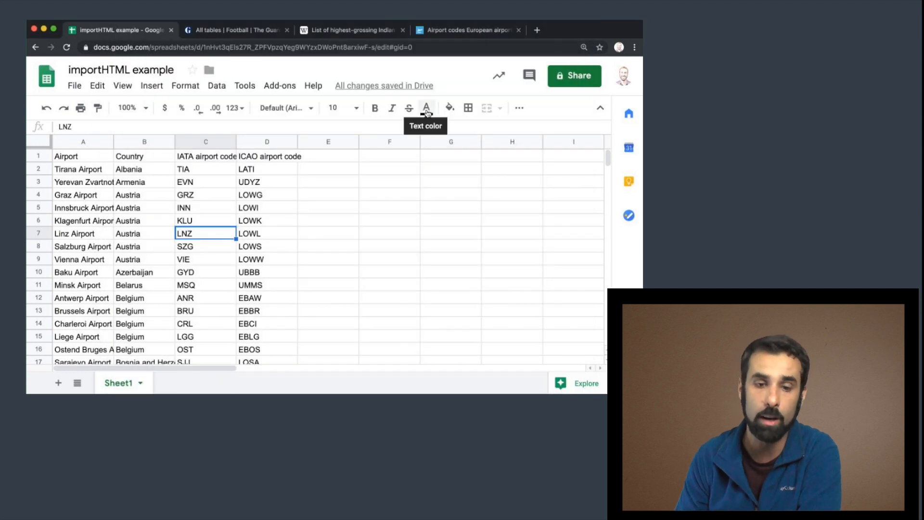
{"action": "left_click", "coordinate": [236, 30]}
{"action": "scroll", "coordinate": [236, 139], "scroll_direction": "up", "scroll_amount": 5}
{"action": "scroll", "coordinate": [218, 146], "scroll_direction": "down", "scroll_amount": 2}
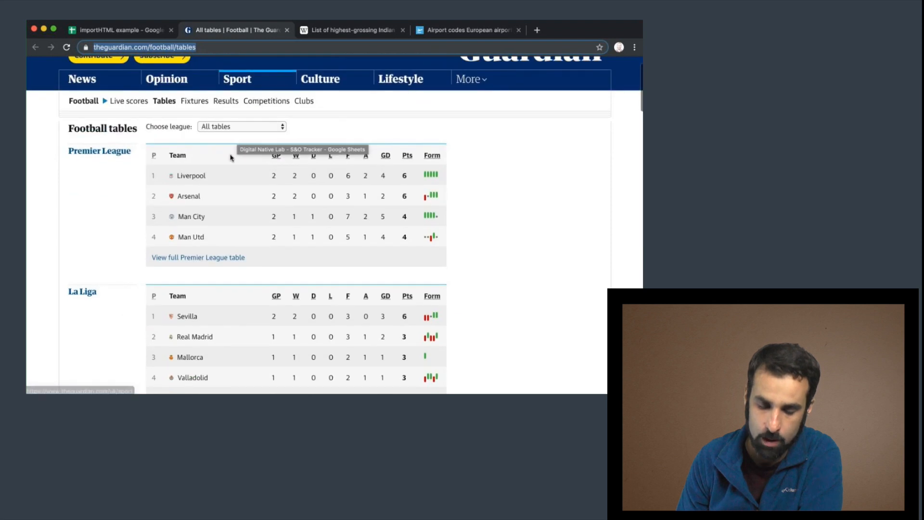
{"action": "right_click", "coordinate": [230, 157]}
{"action": "key", "text": "Escape"}
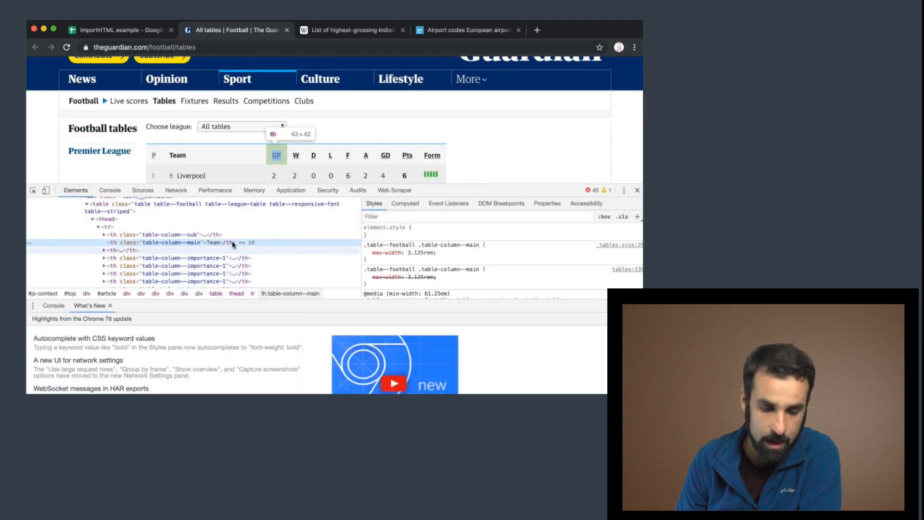
{"action": "scroll", "coordinate": [187, 234], "scroll_direction": "up", "scroll_amount": 1}
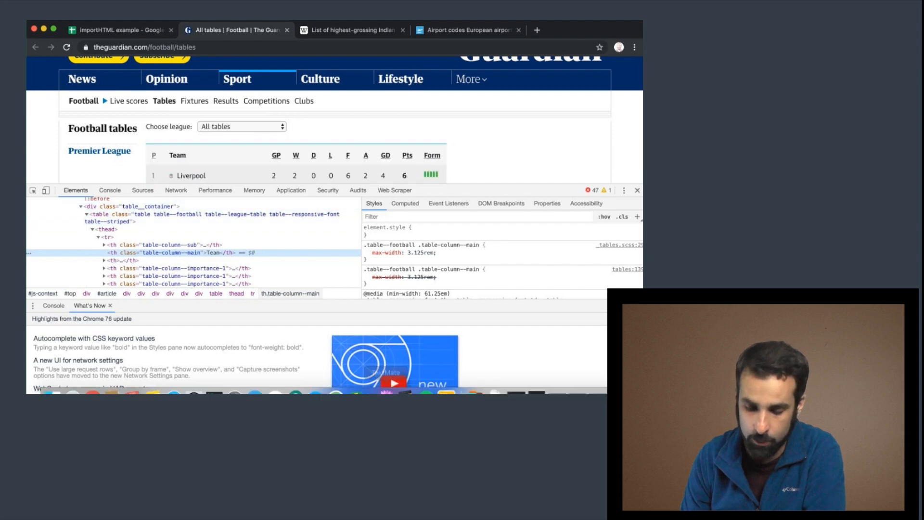
Review the lesson notes in the text editor, then return to the AirMundo airport codes page and scroll its table.
{"action": "left_click", "coordinate": [385, 384]}
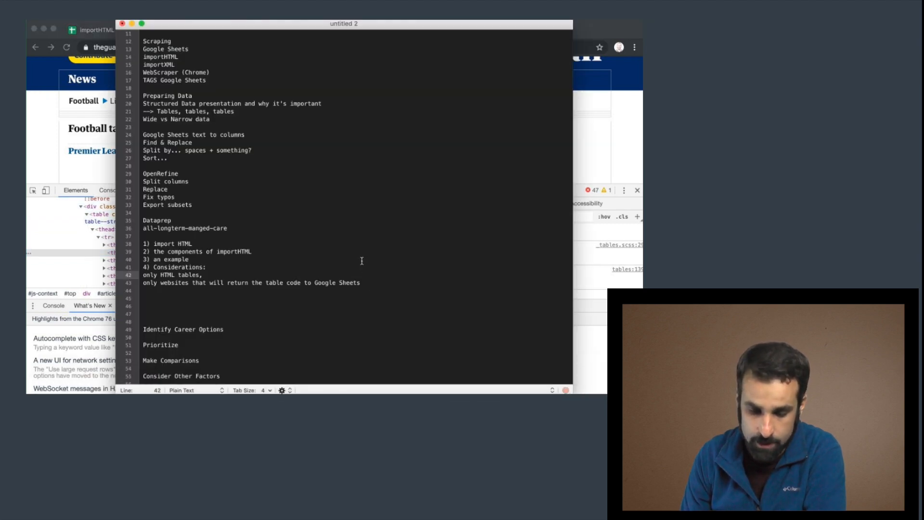
{"action": "scroll", "coordinate": [361, 260], "scroll_direction": "down", "scroll_amount": 1}
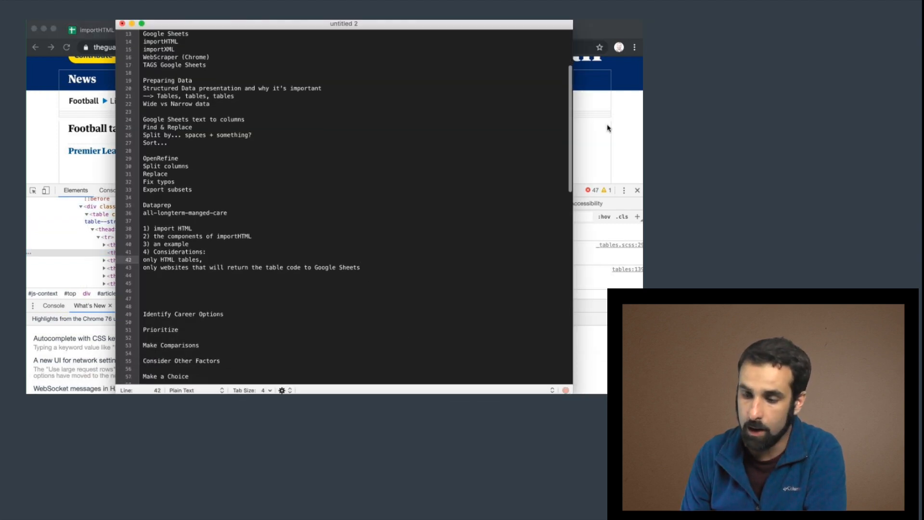
{"action": "left_click", "coordinate": [623, 119]}
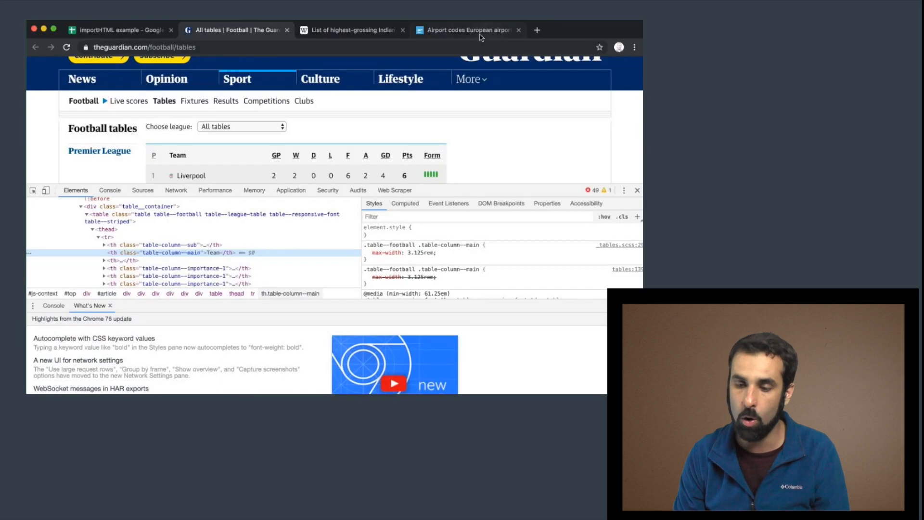
{"action": "left_click", "coordinate": [479, 33]}
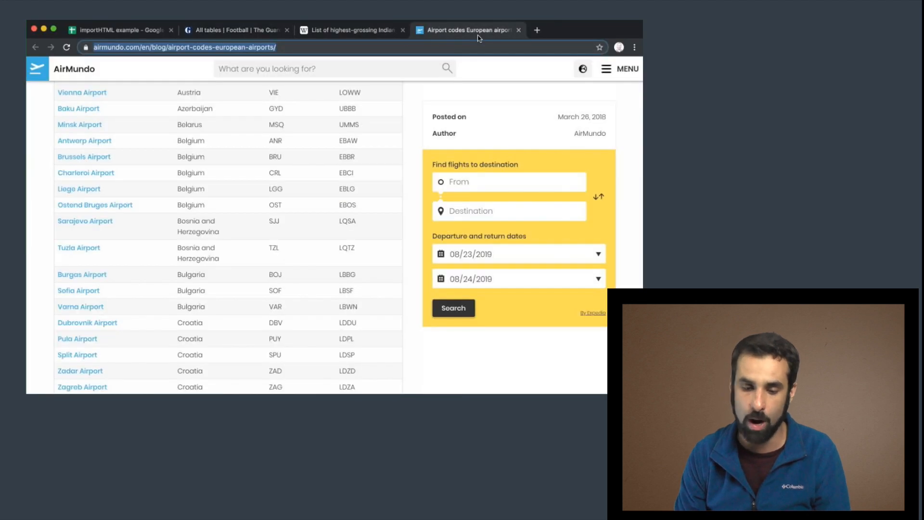
{"action": "scroll", "coordinate": [214, 181], "scroll_direction": "up", "scroll_amount": 3}
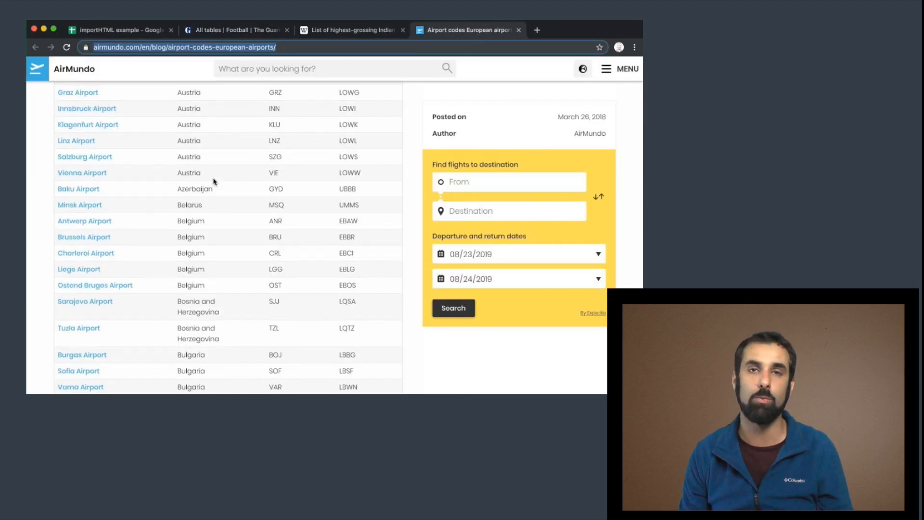